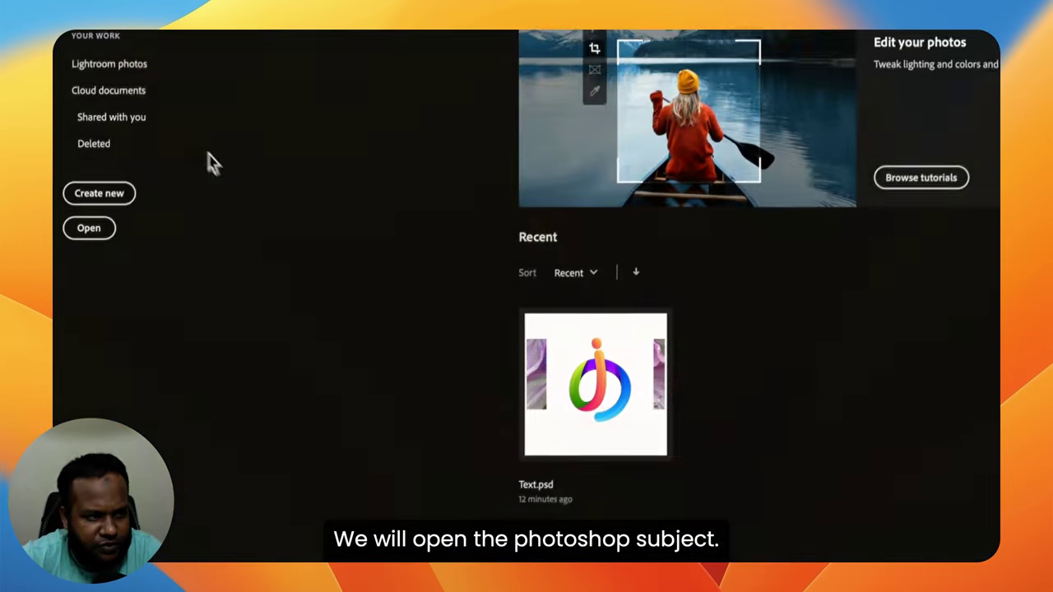
Start a new document, compare the Art & Illustration, Web and Mobile presets, and settle on Web
click(97, 221)
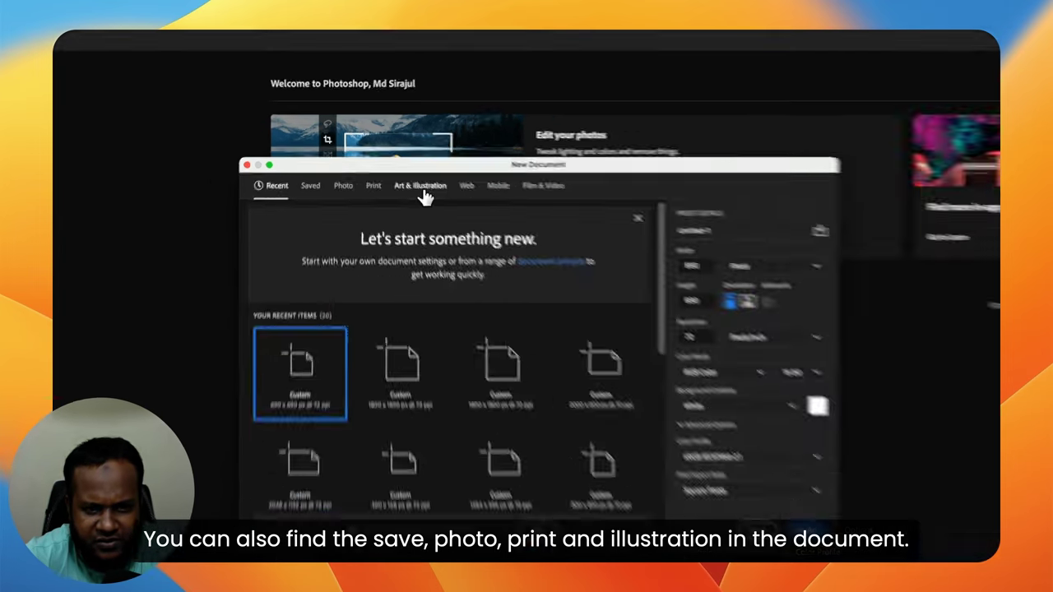
click(421, 189)
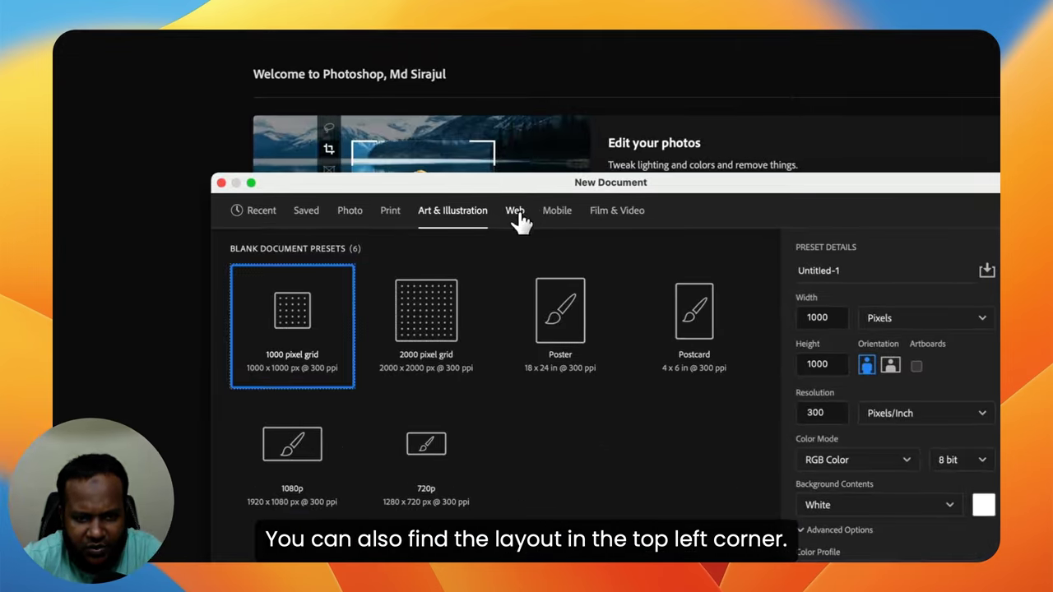
click(516, 216)
click(557, 218)
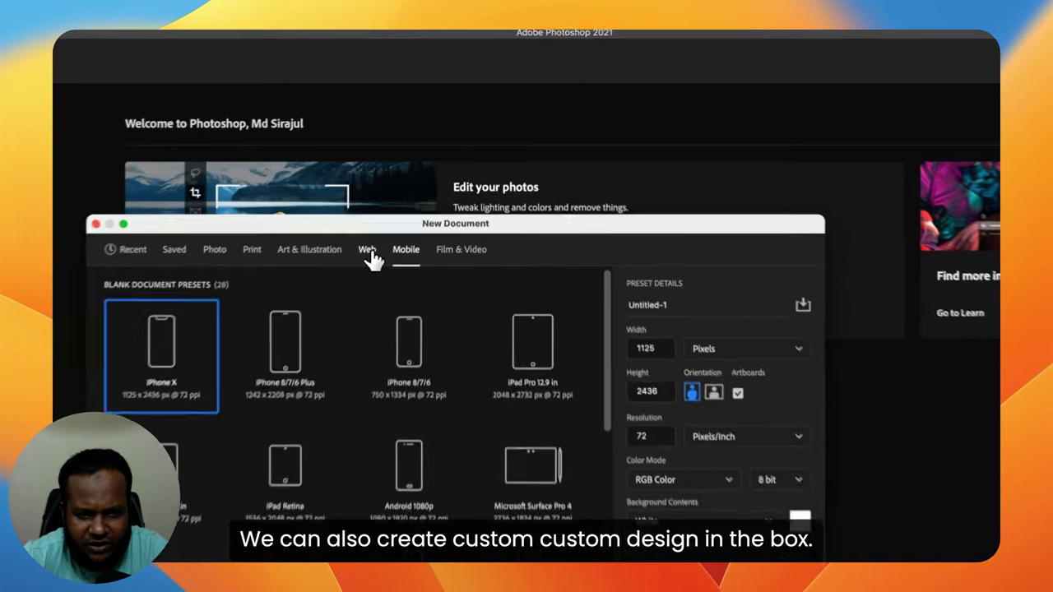
click(419, 162)
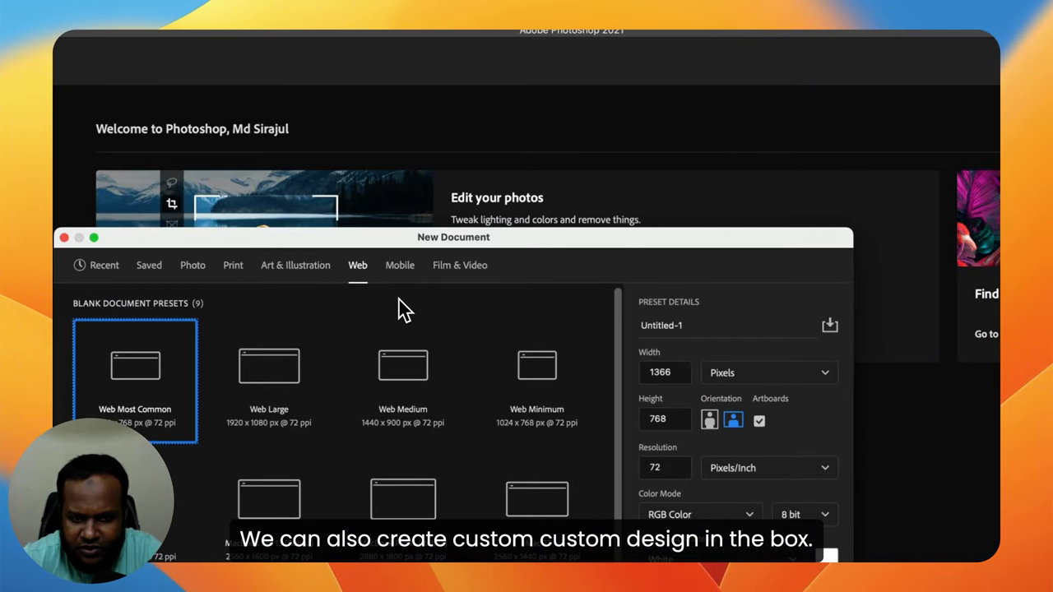
double_click(697, 327)
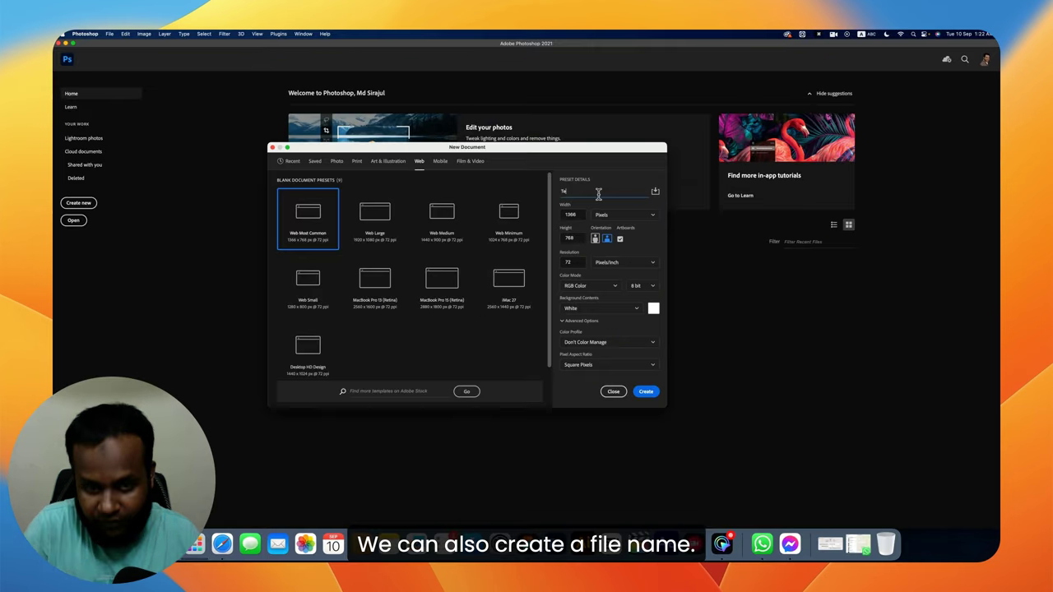
Name the new document Text and change its width to 700 pixels
text(Text)
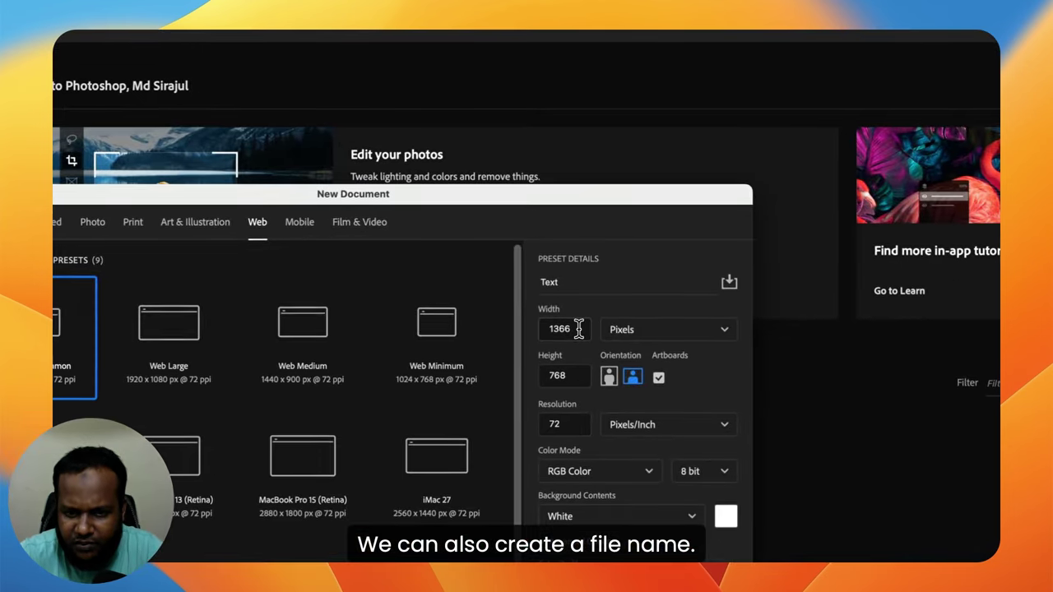
double_click(585, 319)
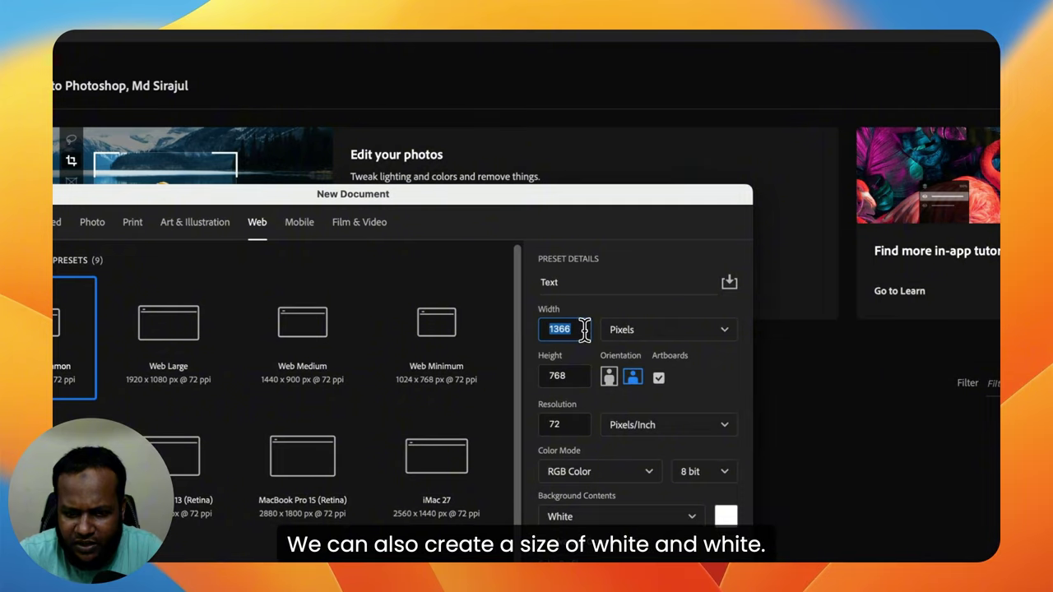
click(579, 329)
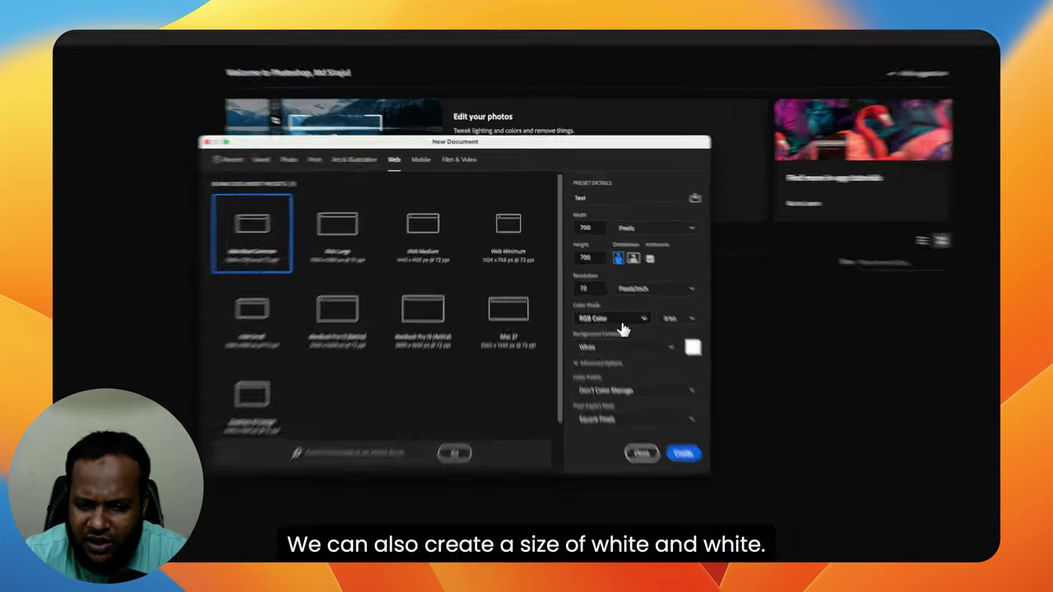
Keep RGB Color mode, review the Saved and Web presets, and create the 690 px Text document
click(597, 288)
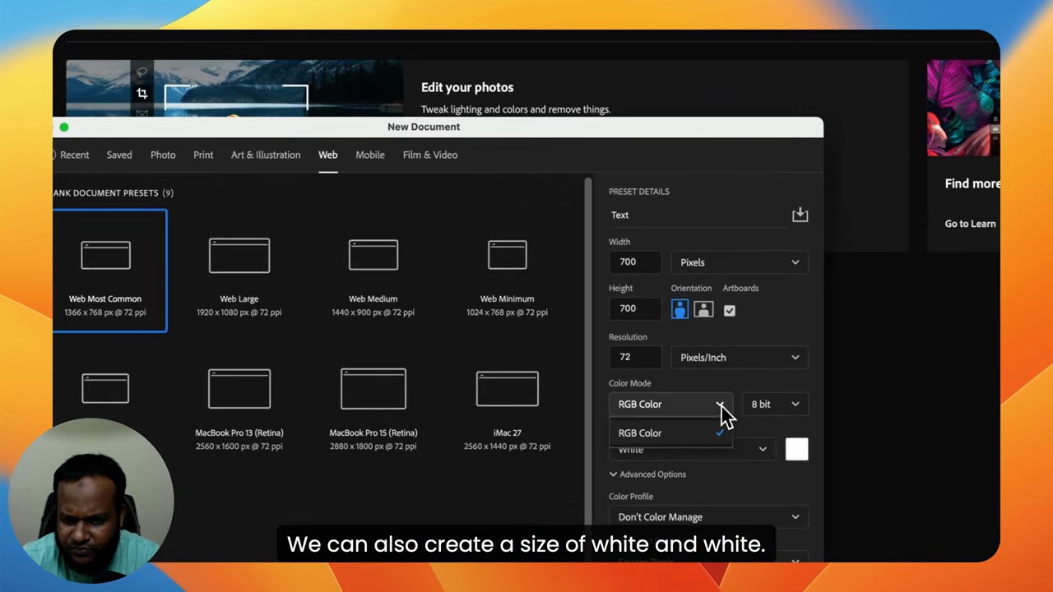
click(723, 415)
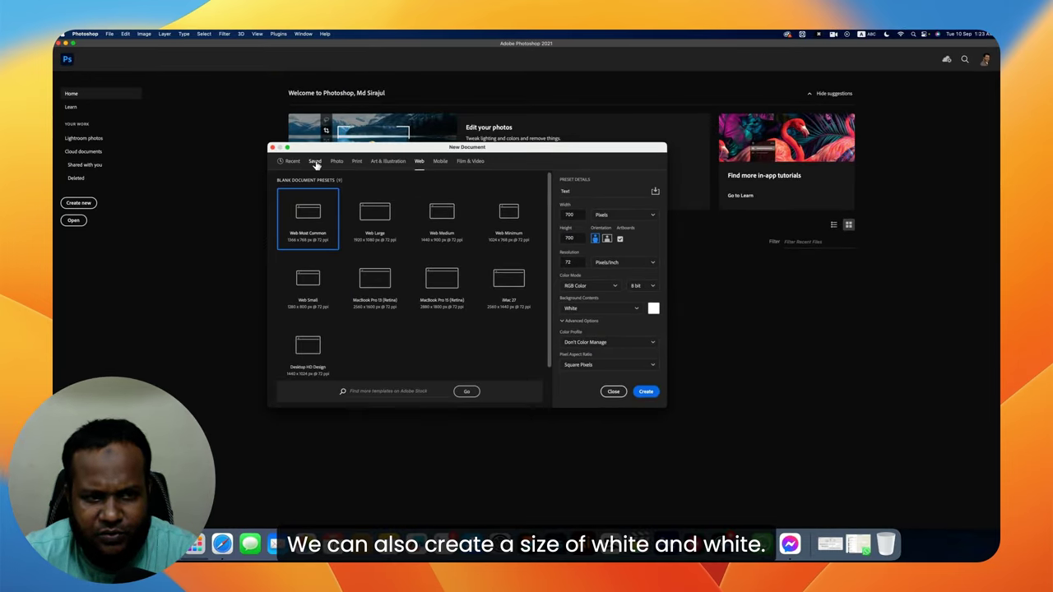
click(315, 162)
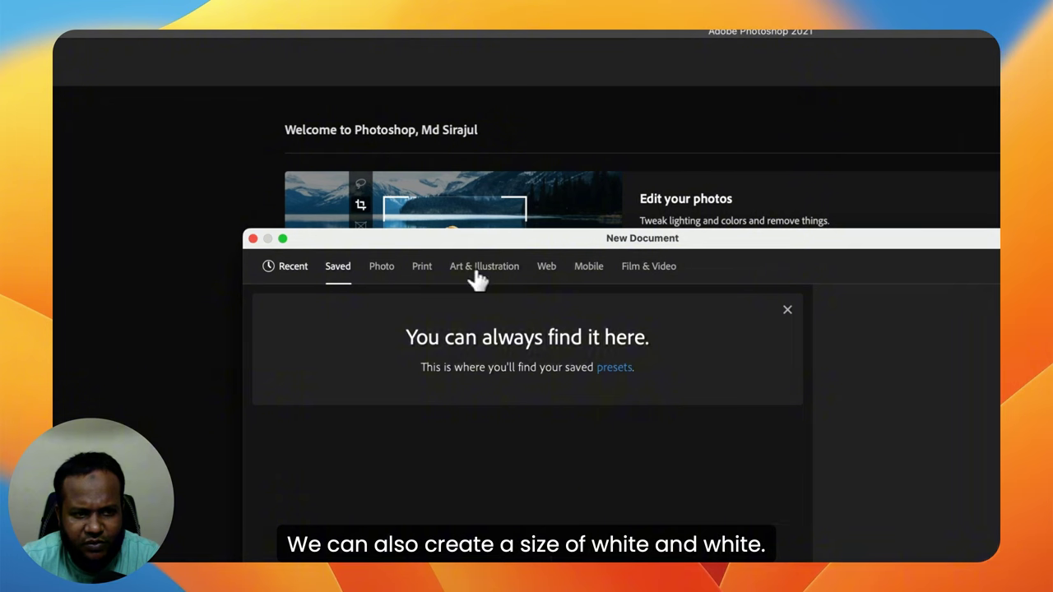
click(549, 269)
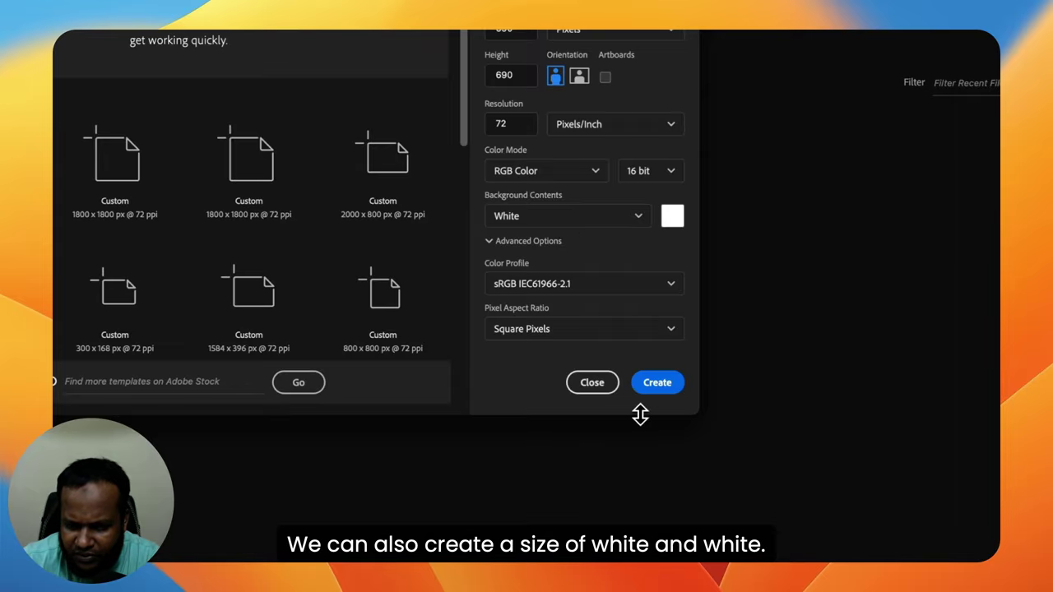
click(650, 385)
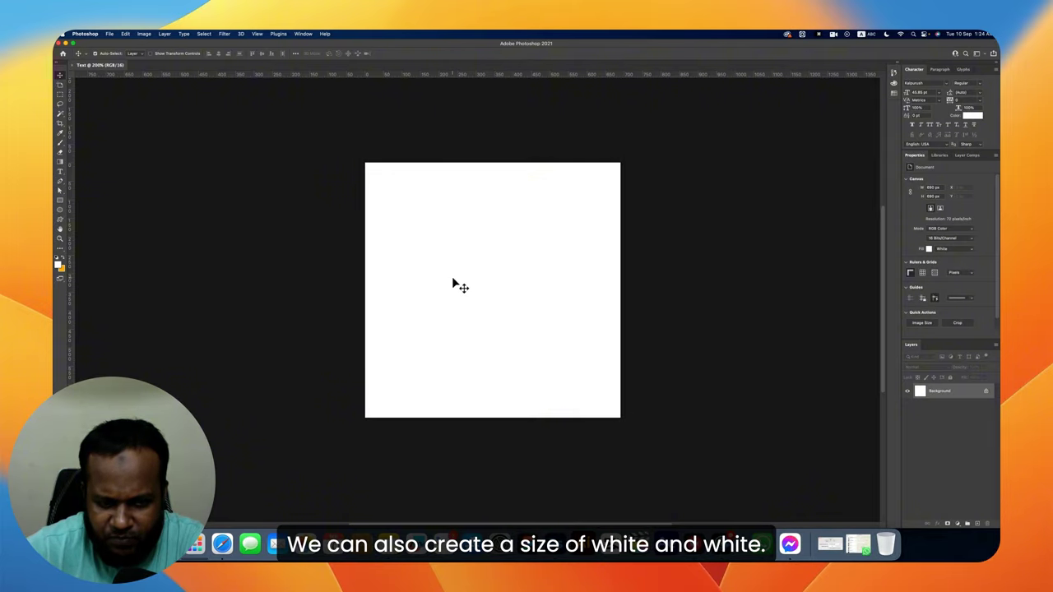
scroll(452, 281, left, 5)
scroll(452, 282, right, 2)
scroll(452, 282, left, 1)
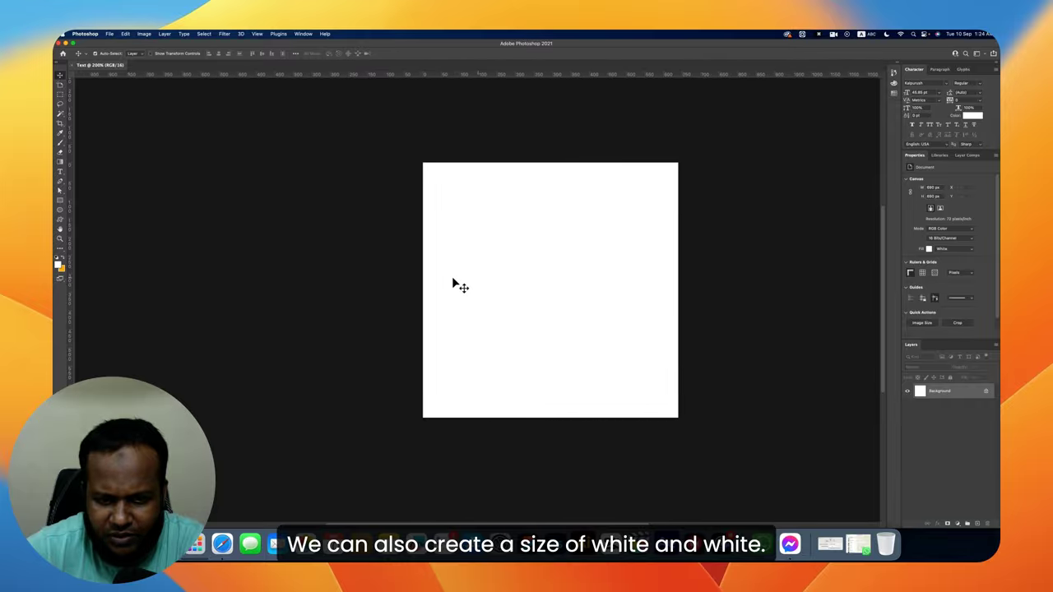
scroll(452, 283, right, 1)
scroll(452, 282, left, 1)
scroll(452, 282, right, 2)
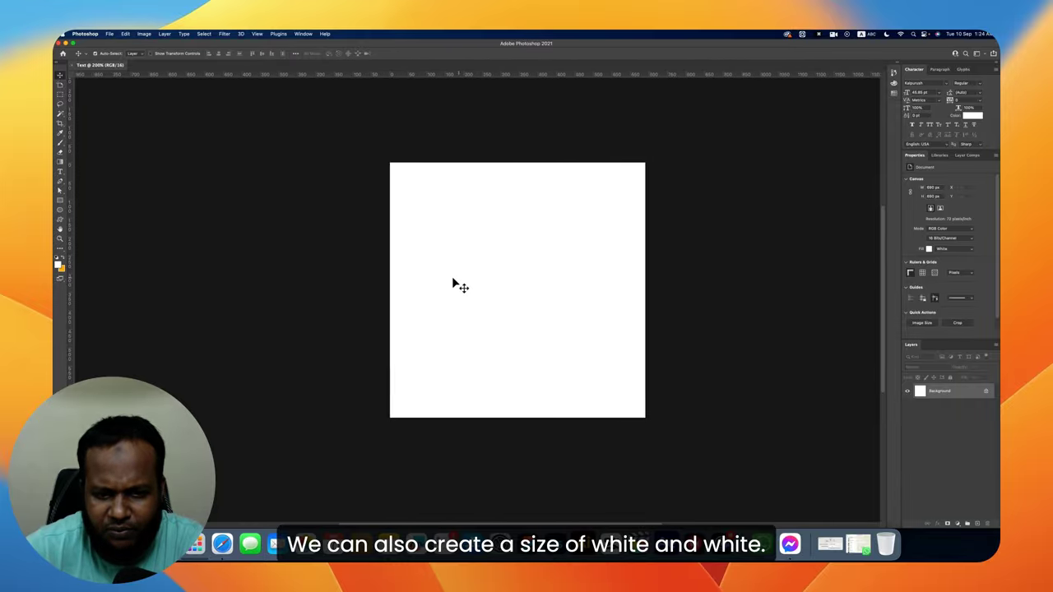
scroll(452, 282, left, 2)
scroll(452, 282, right, 5)
scroll(453, 283, left, 4)
scroll(452, 280, left, 1)
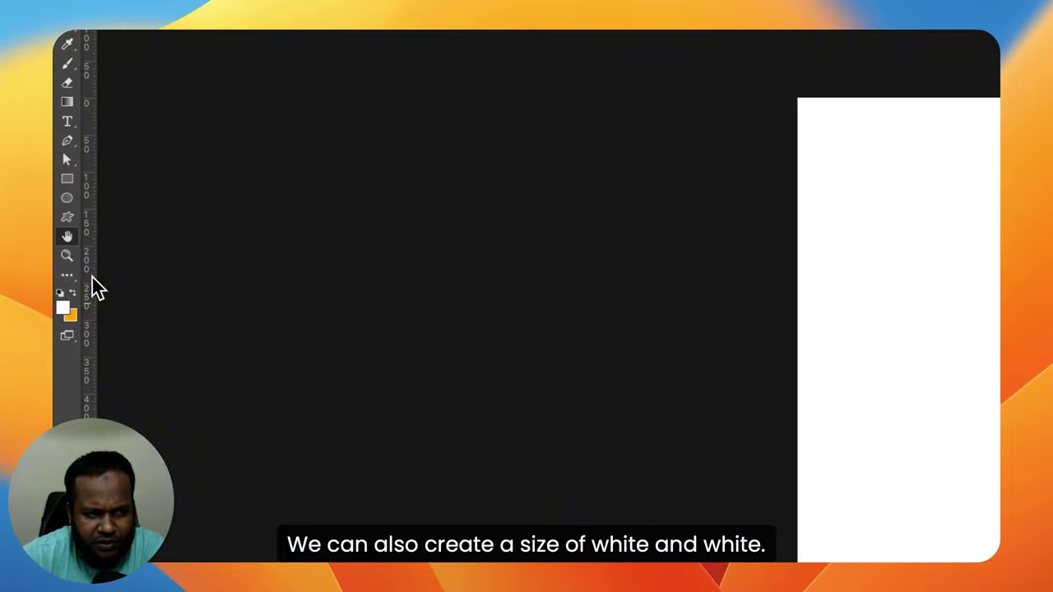
click(65, 256)
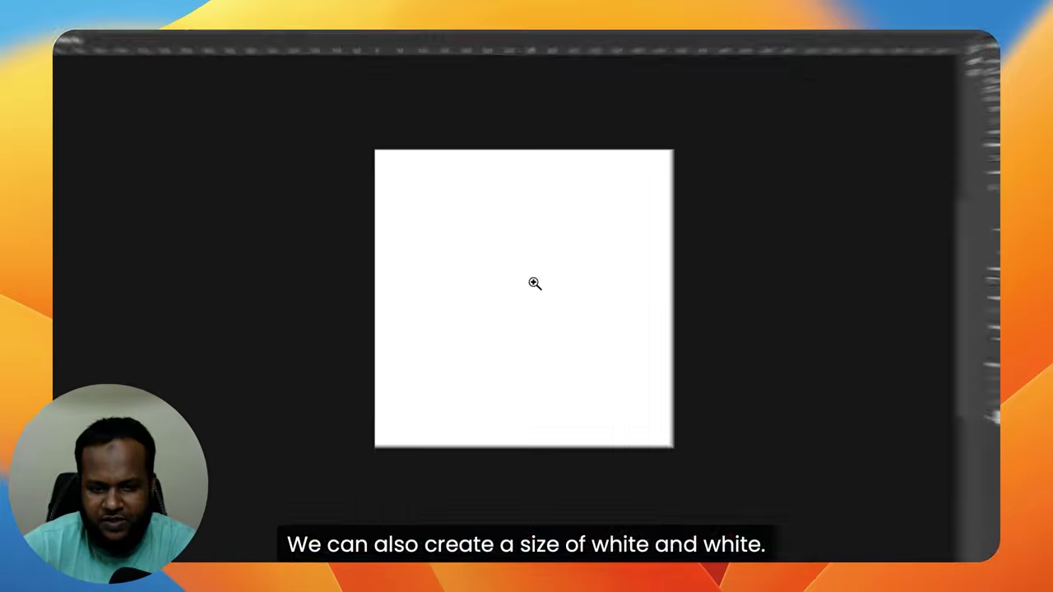
click(576, 304)
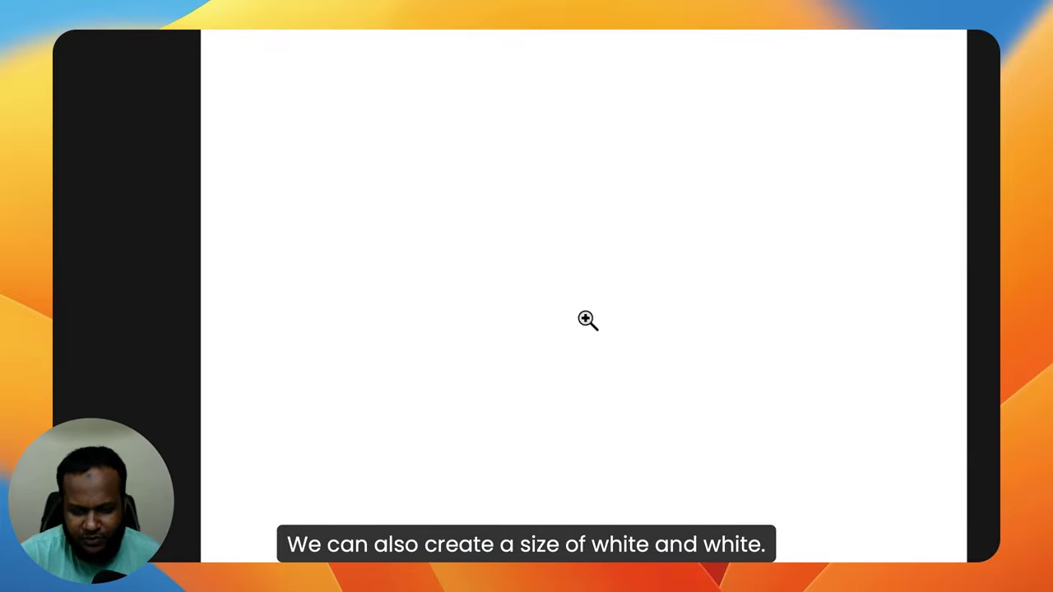
alt+click(588, 320)
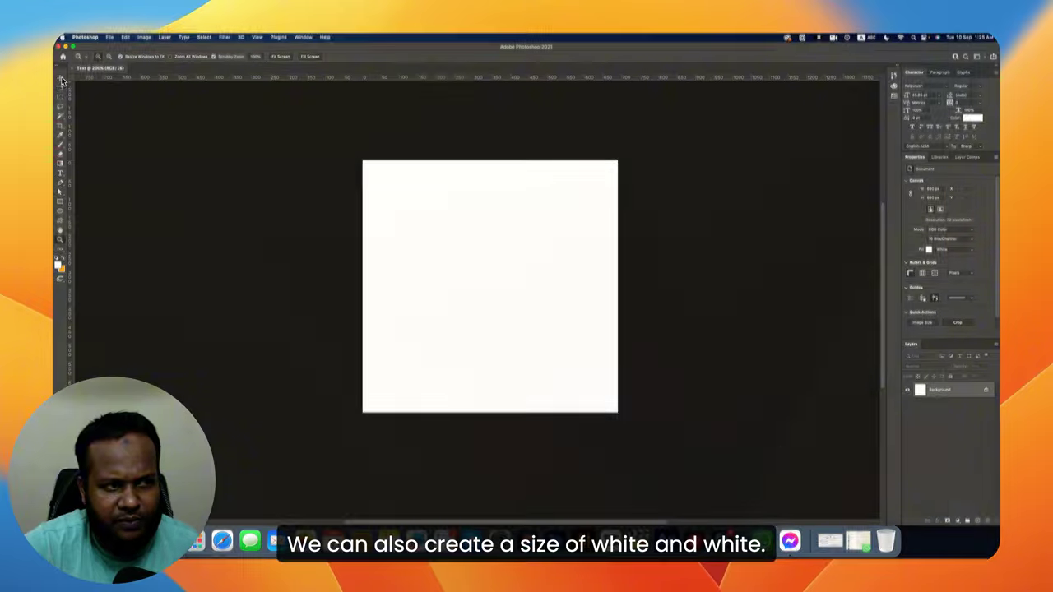
click(62, 80)
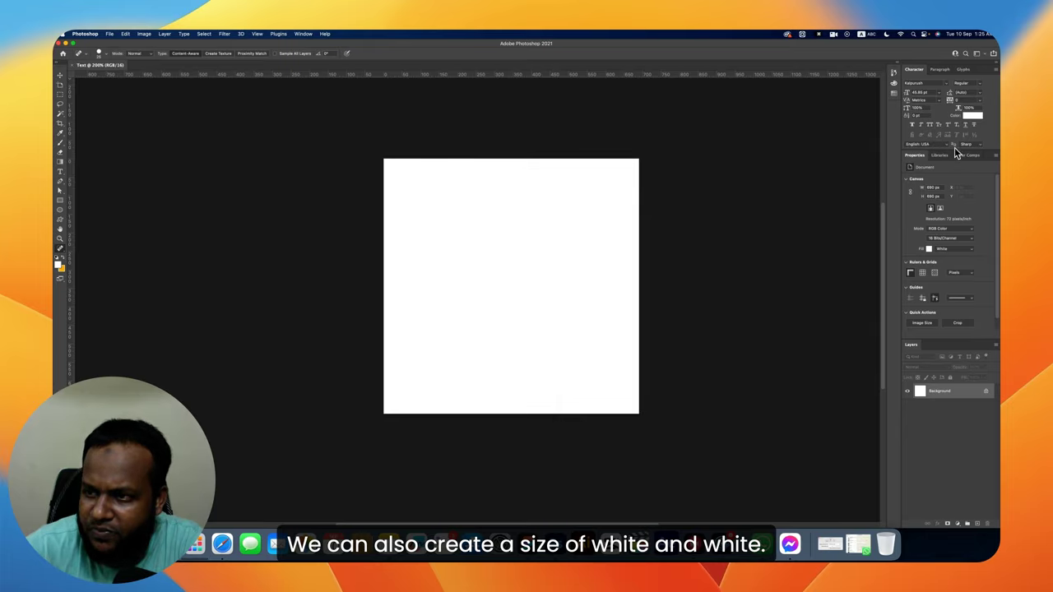
Show the Color and Navigator panels from the Window menu
click(303, 33)
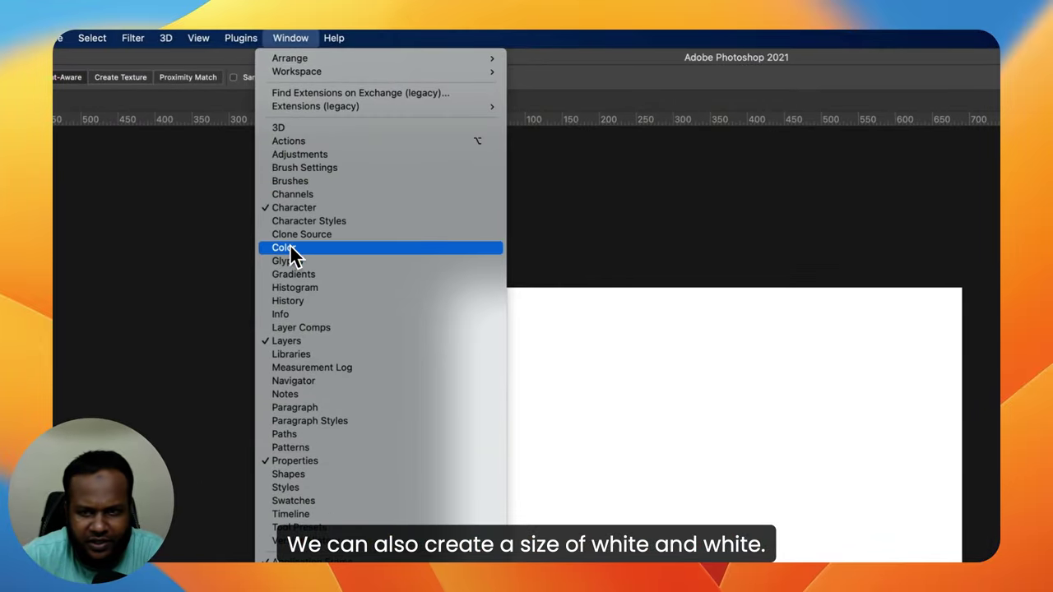
click(294, 244)
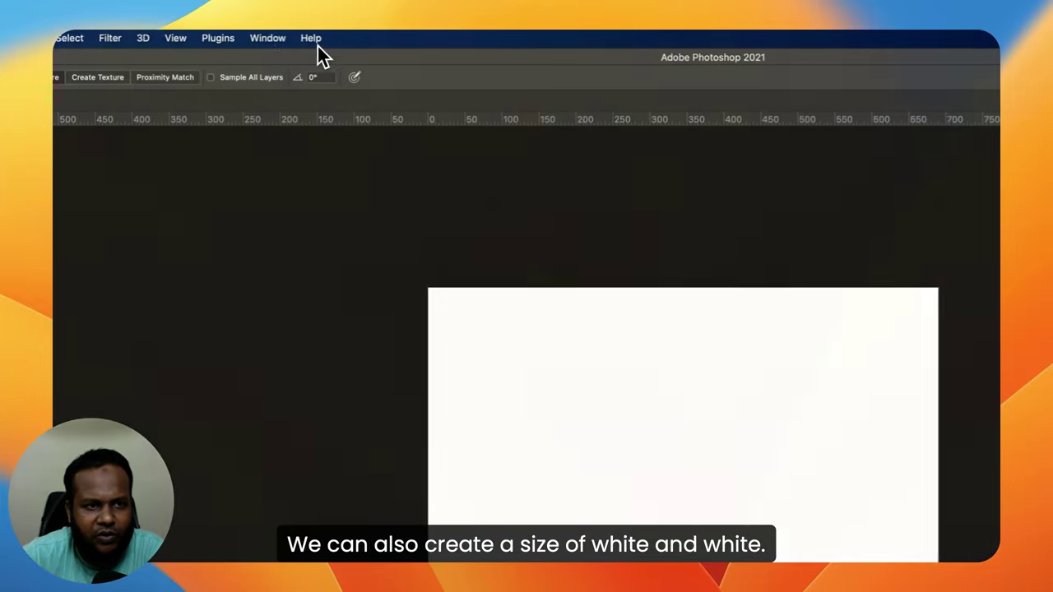
click(299, 37)
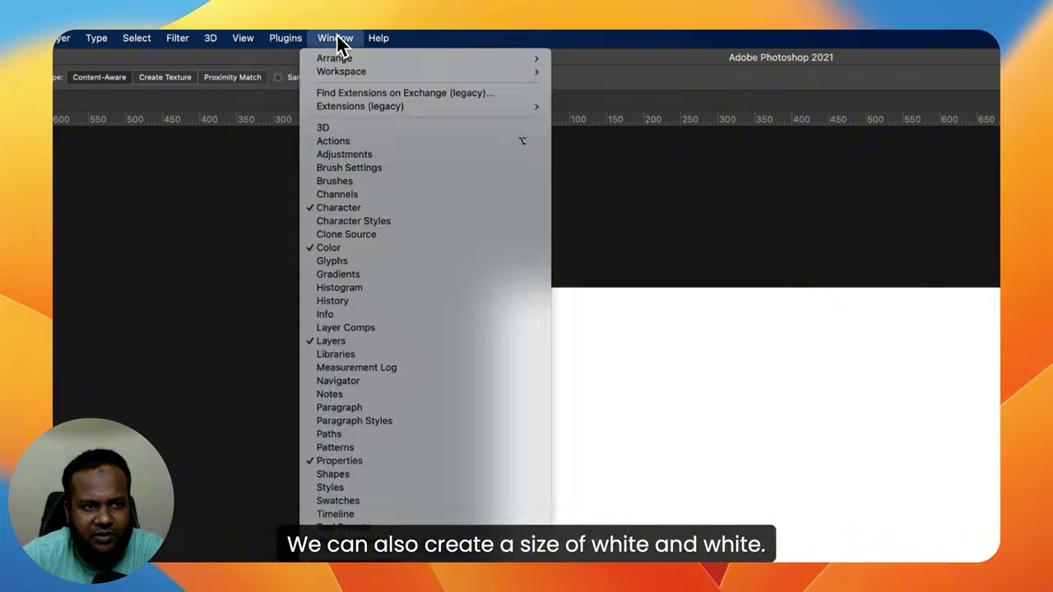
click(336, 37)
click(340, 41)
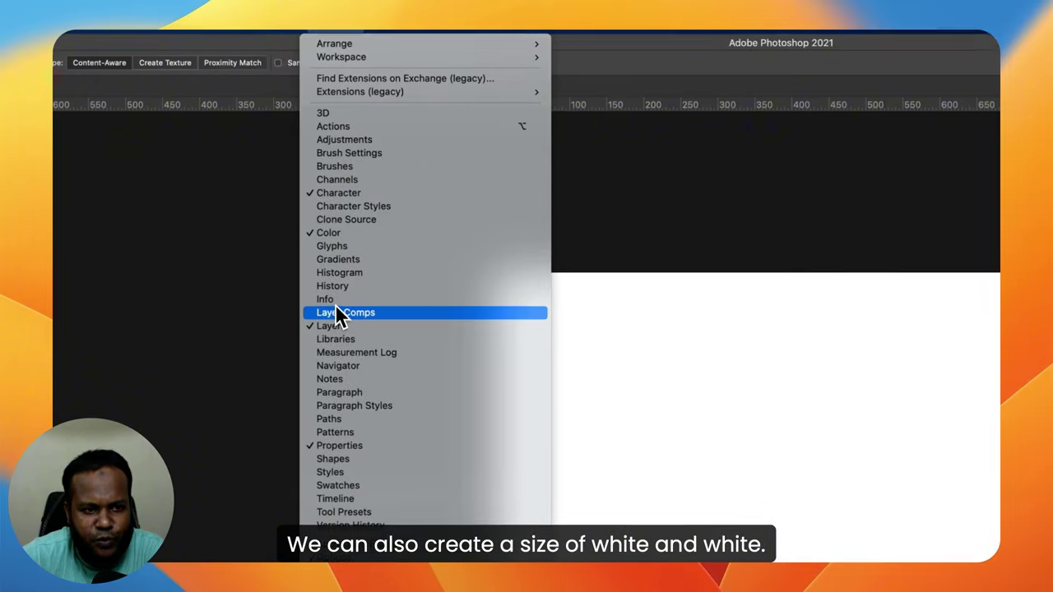
click(337, 361)
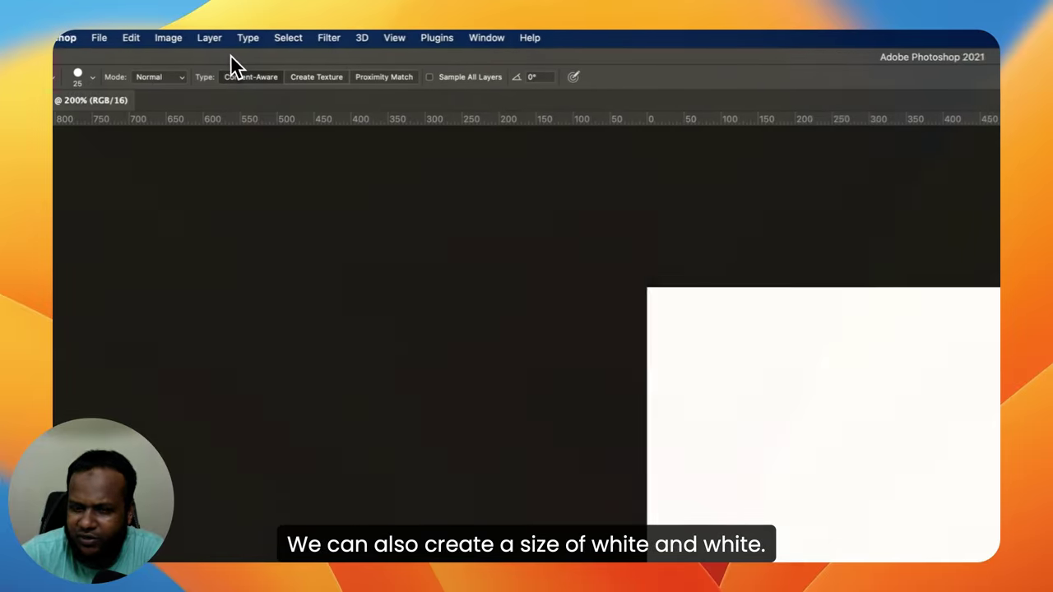
Collapse the floating Color panel into the panel dock
click(546, 38)
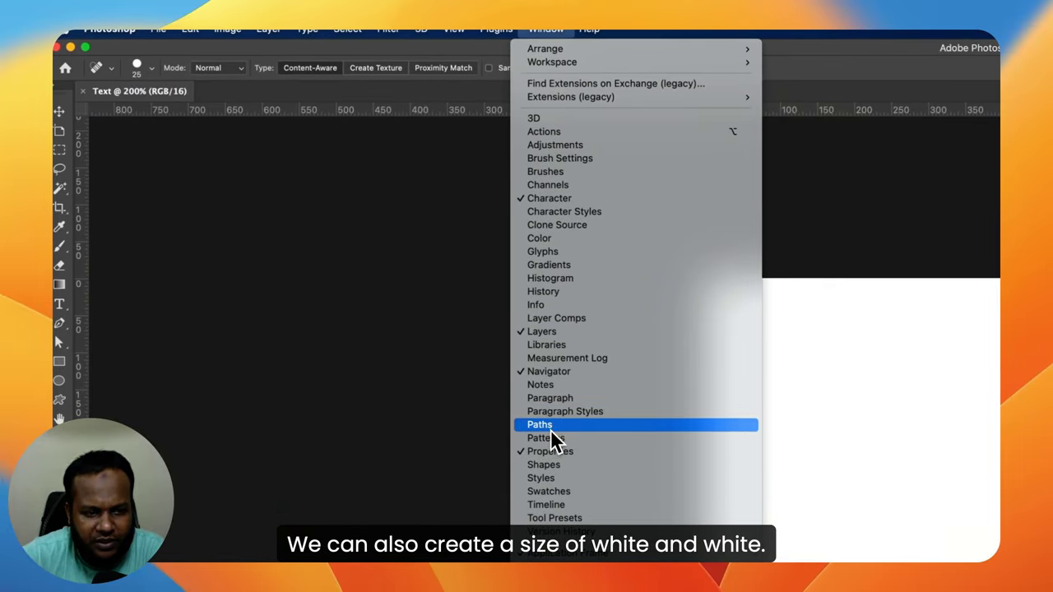
click(552, 237)
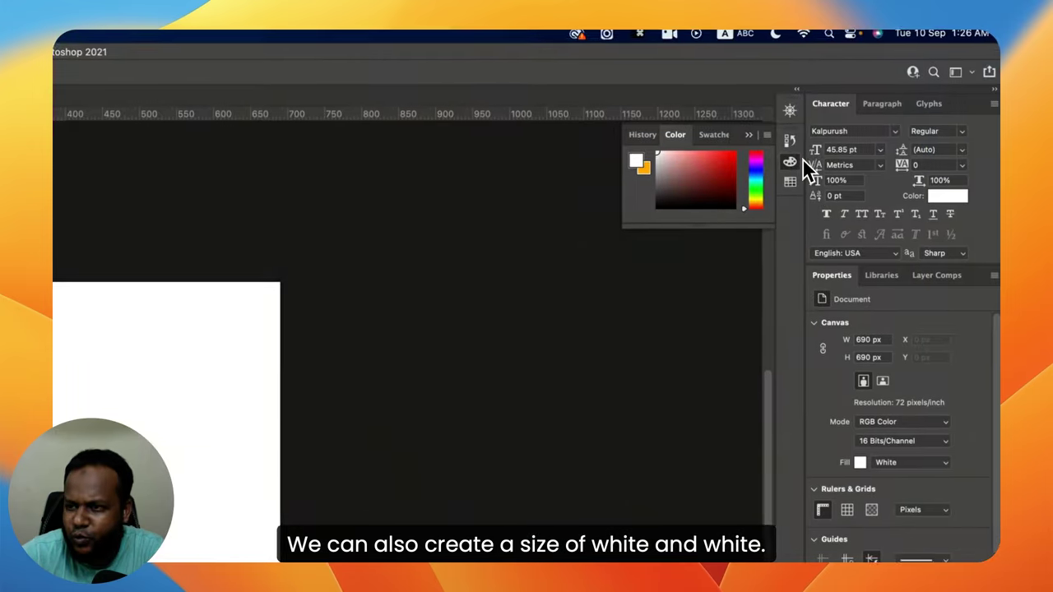
click(787, 168)
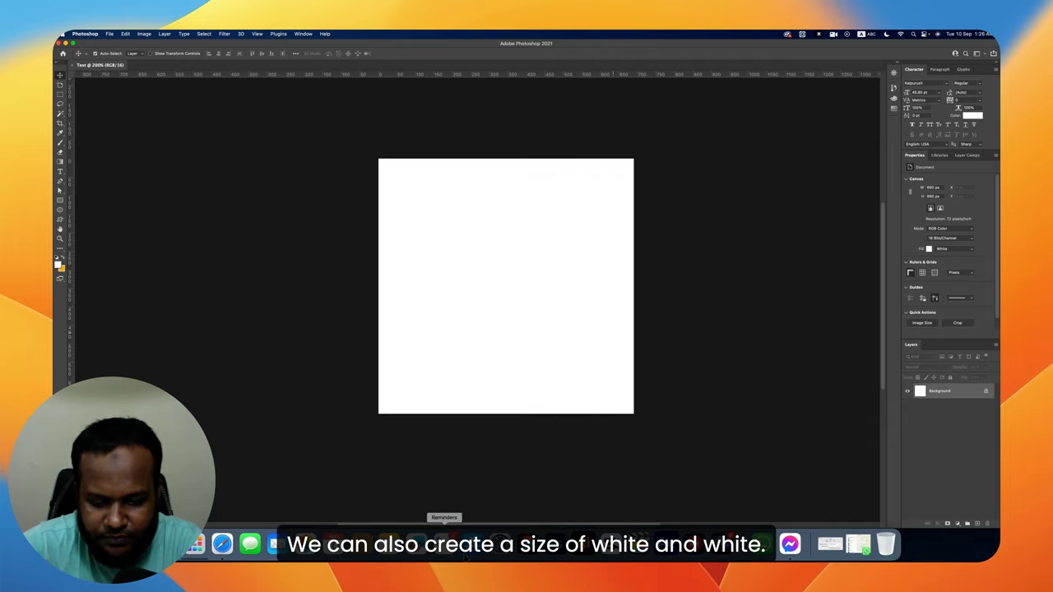
Show the Paragraph panel from the Window menu
scroll(674, 296, right, 2)
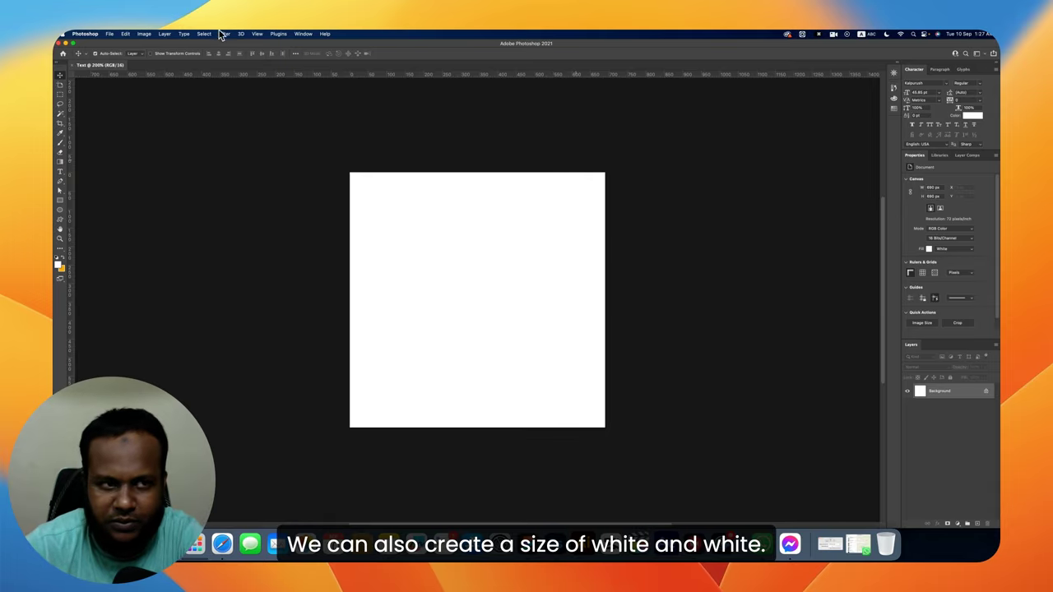
click(303, 34)
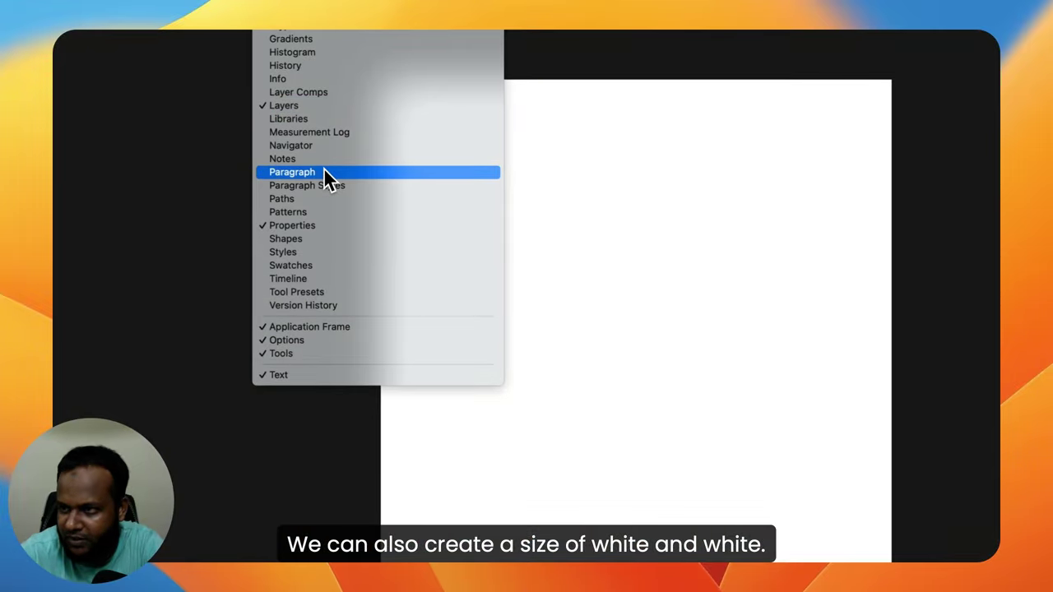
click(325, 171)
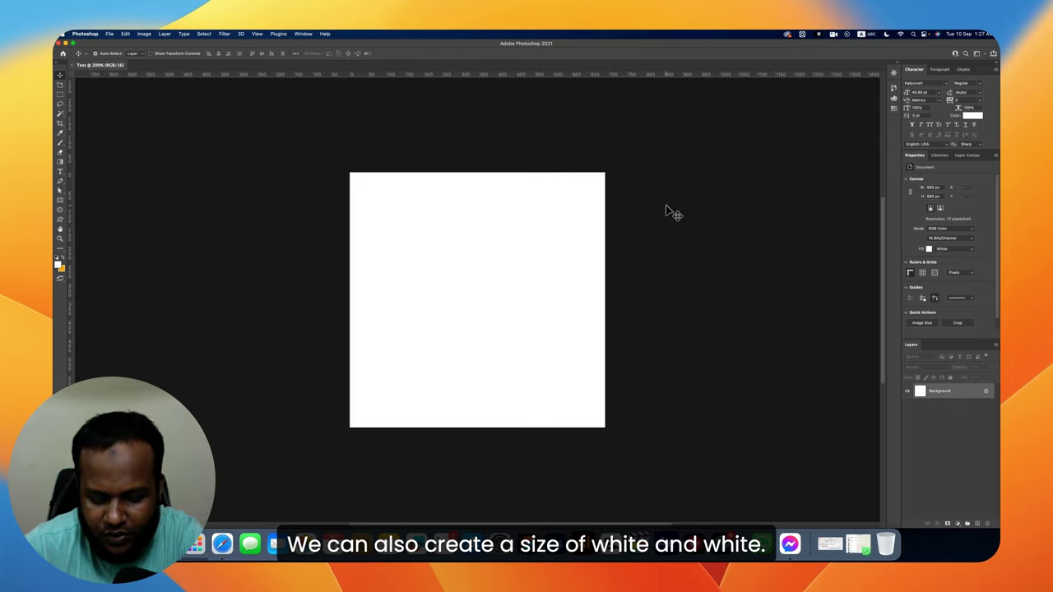
scroll(523, 521, right, 2)
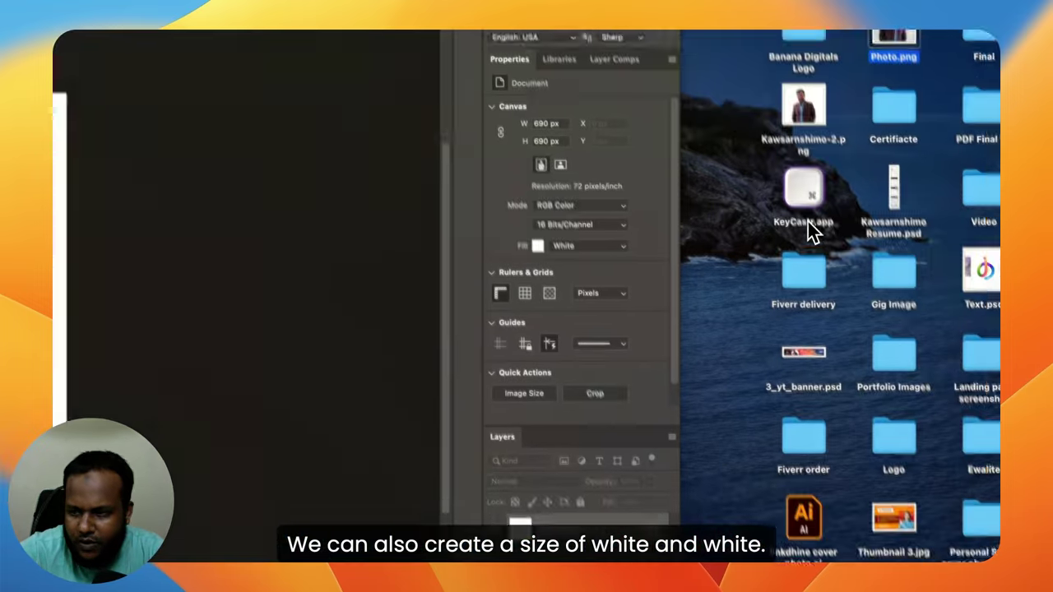
Place the portrait photo and logo-design.jpg on the canvas, moving the logo over the photo
drag(811, 152, 363, 338)
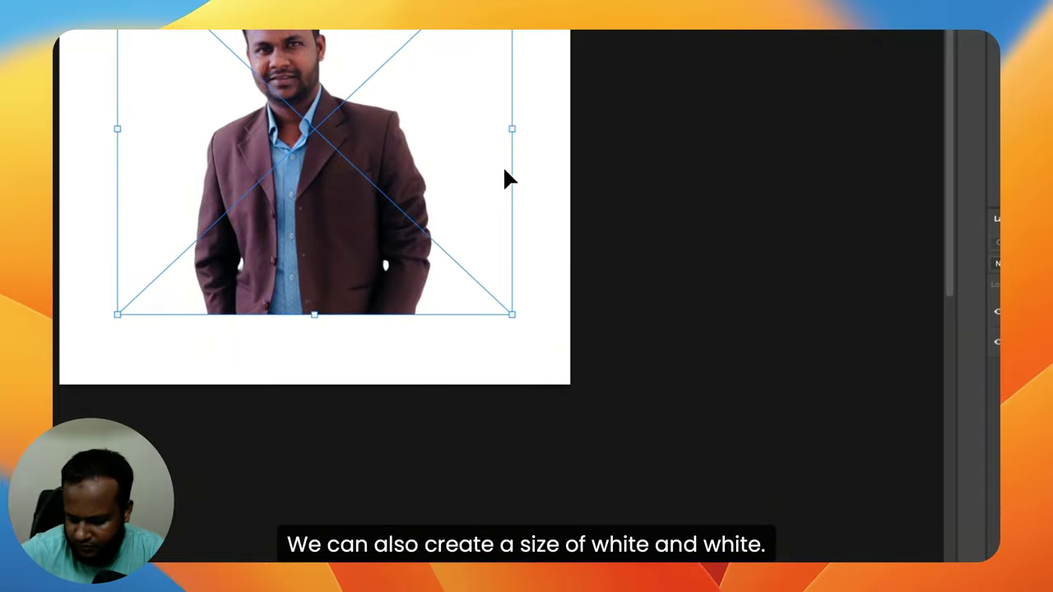
key(Return)
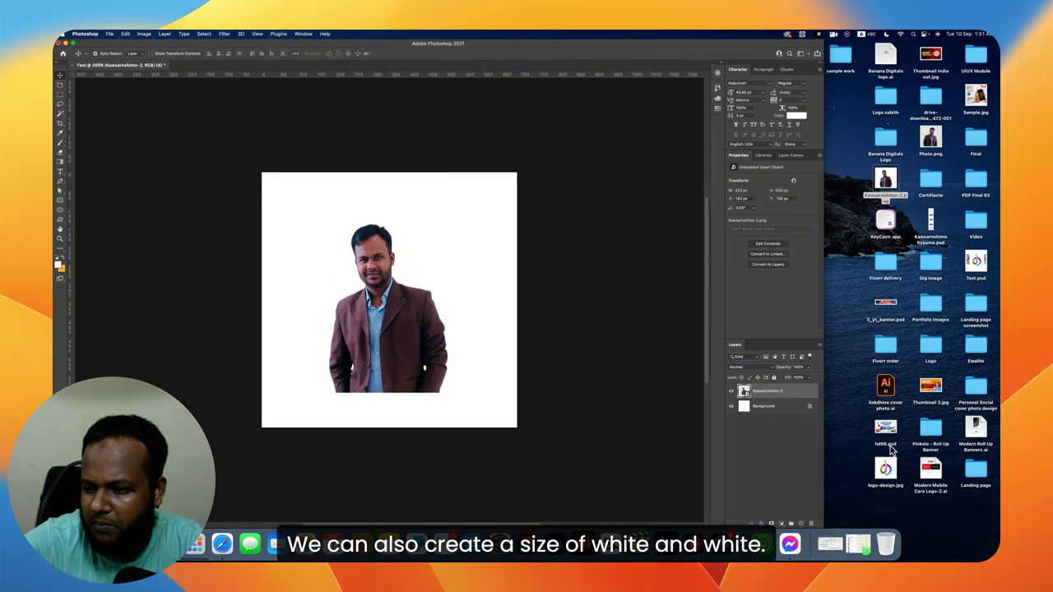
drag(885, 471, 462, 246)
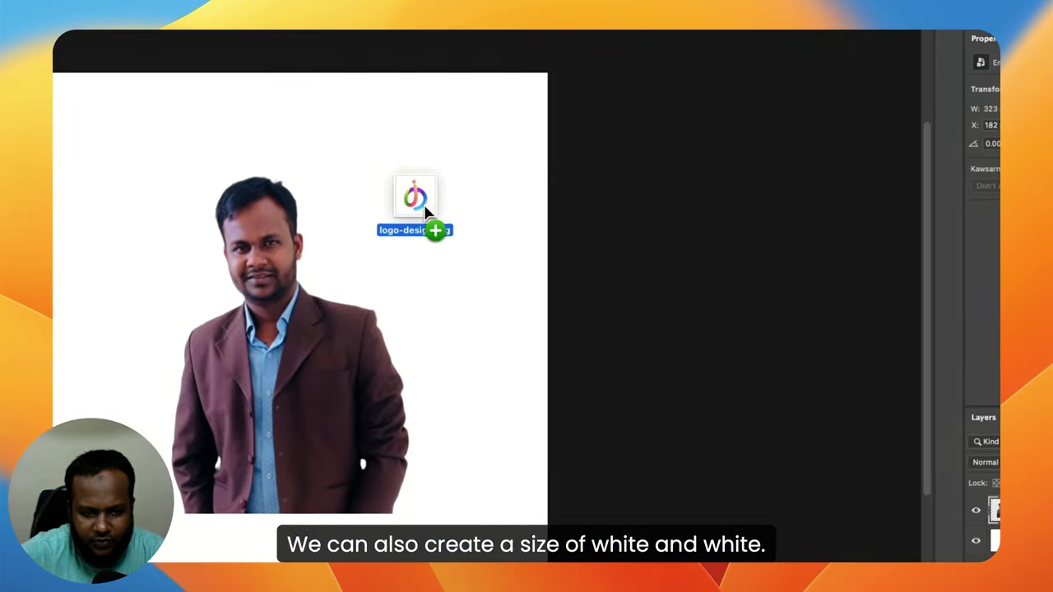
drag(337, 277, 485, 236)
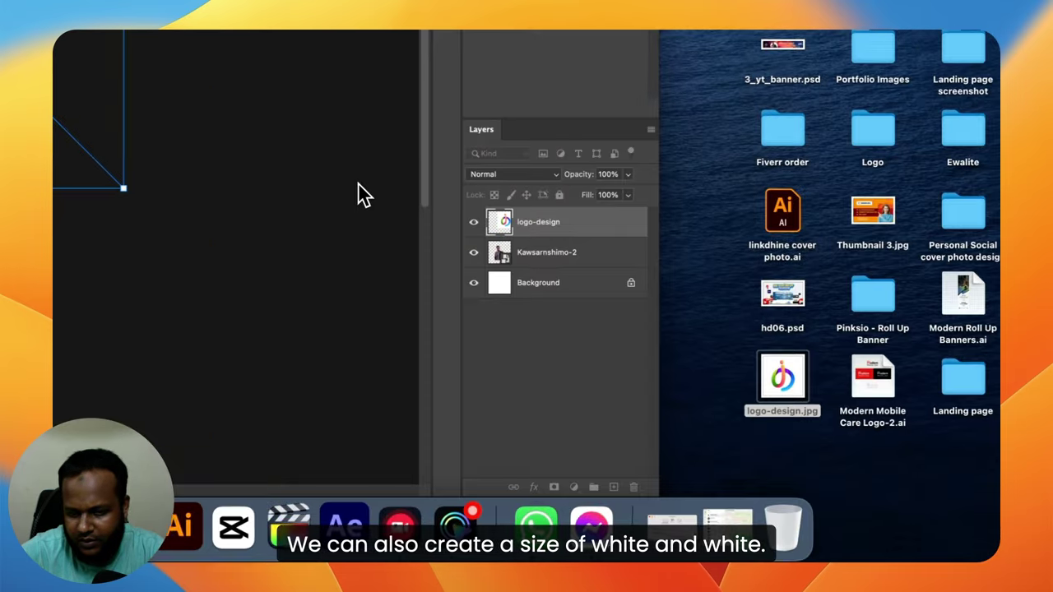
key(Return)
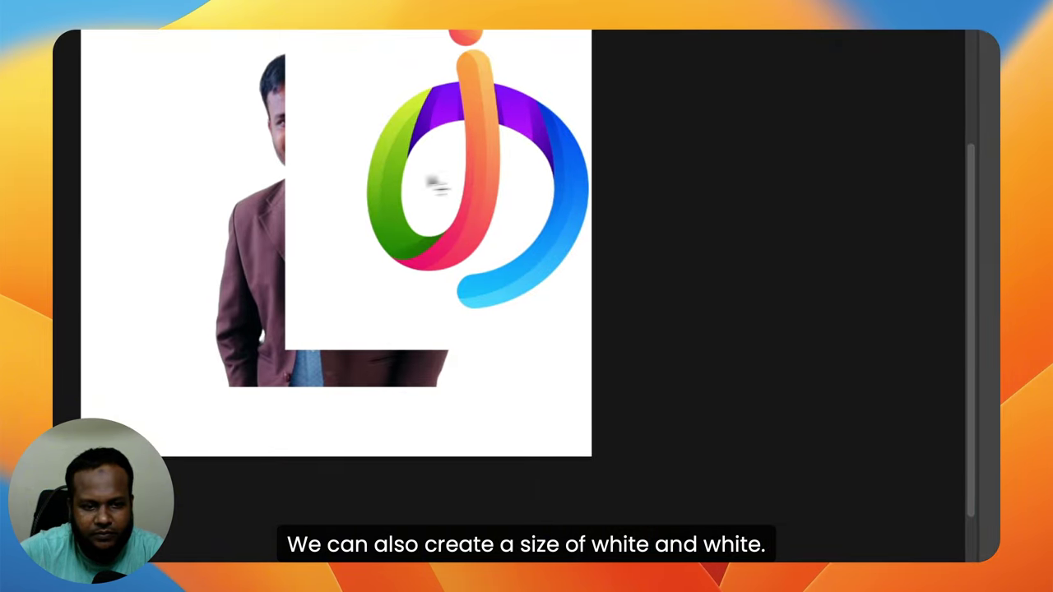
drag(308, 195, 367, 222)
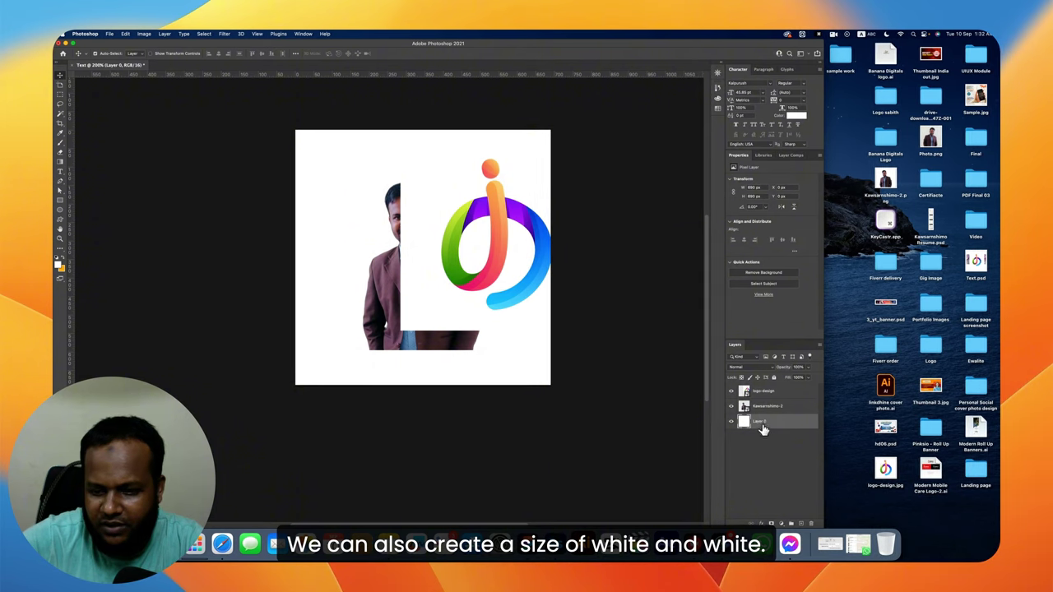
Rename Layer 0 to BG and nudge the logo's position on the canvas
double_click(759, 421)
text(BG)
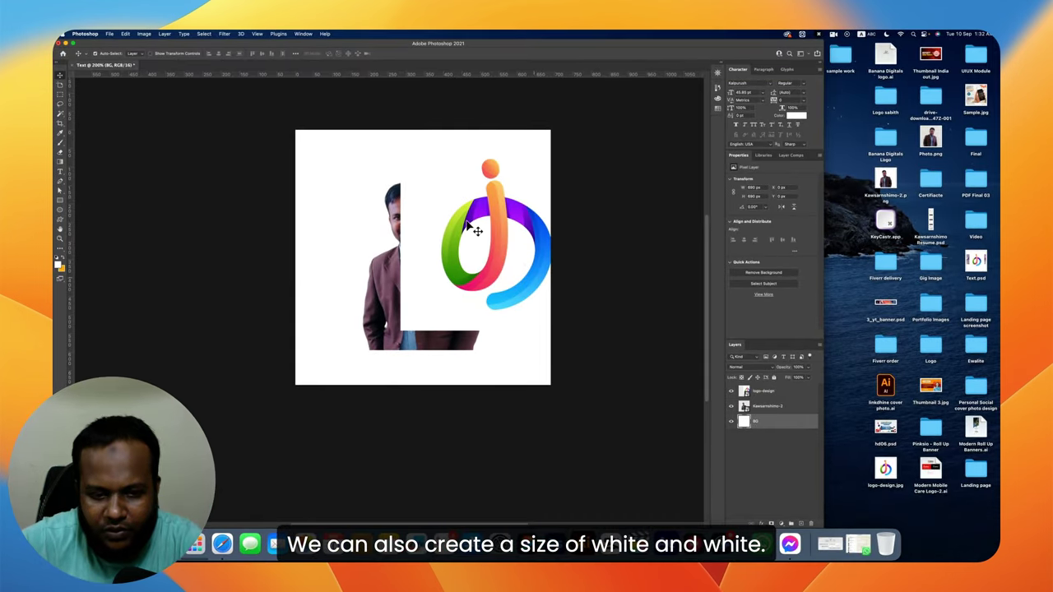
drag(483, 224, 447, 252)
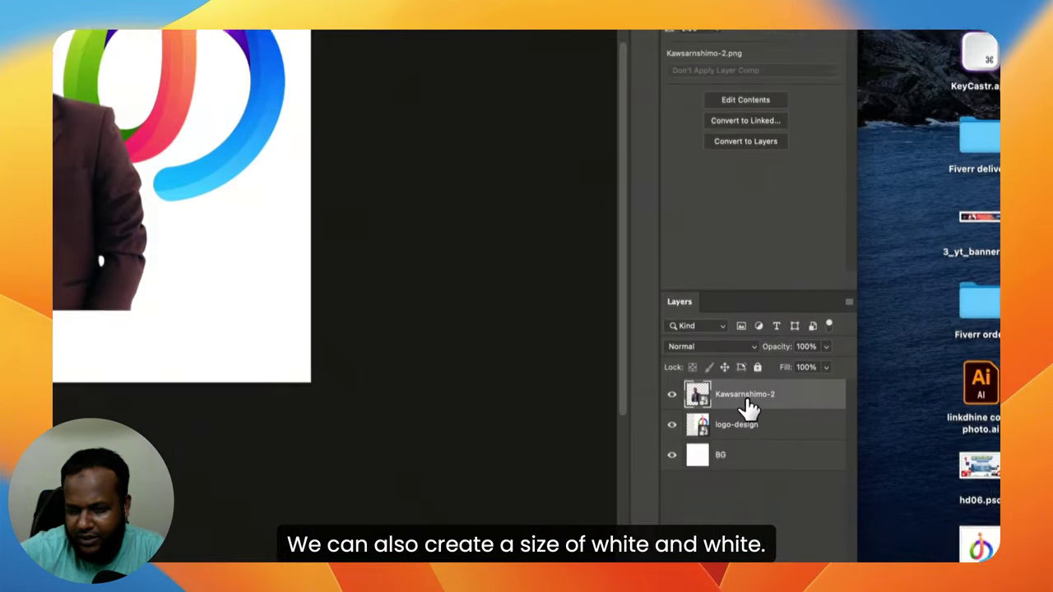
Keep the portrait layer visible with Normal blend mode and try its Opacity slider
key(alt+comma)
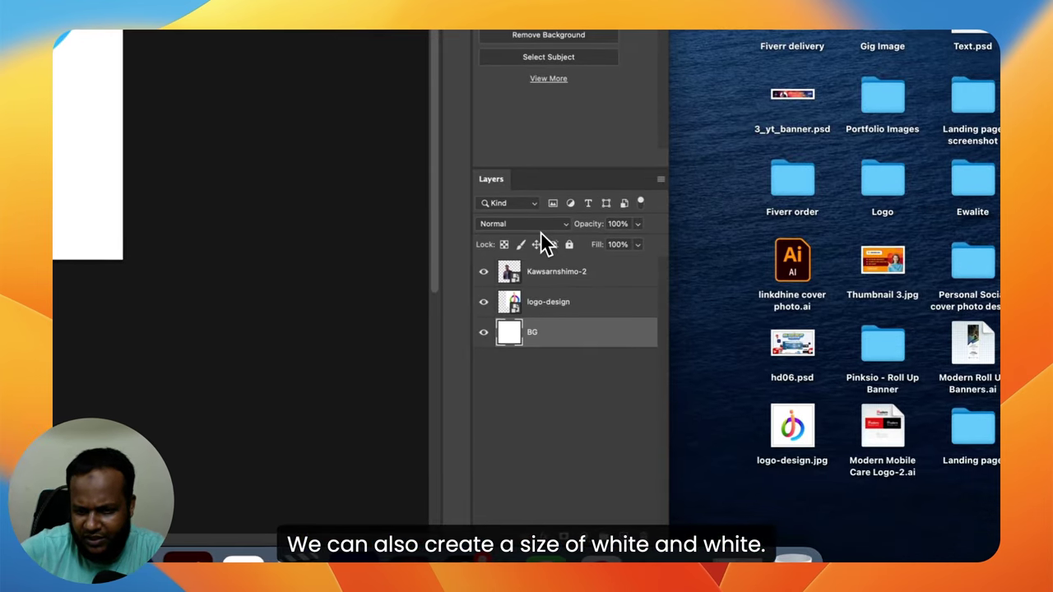
key(ctrl+z)
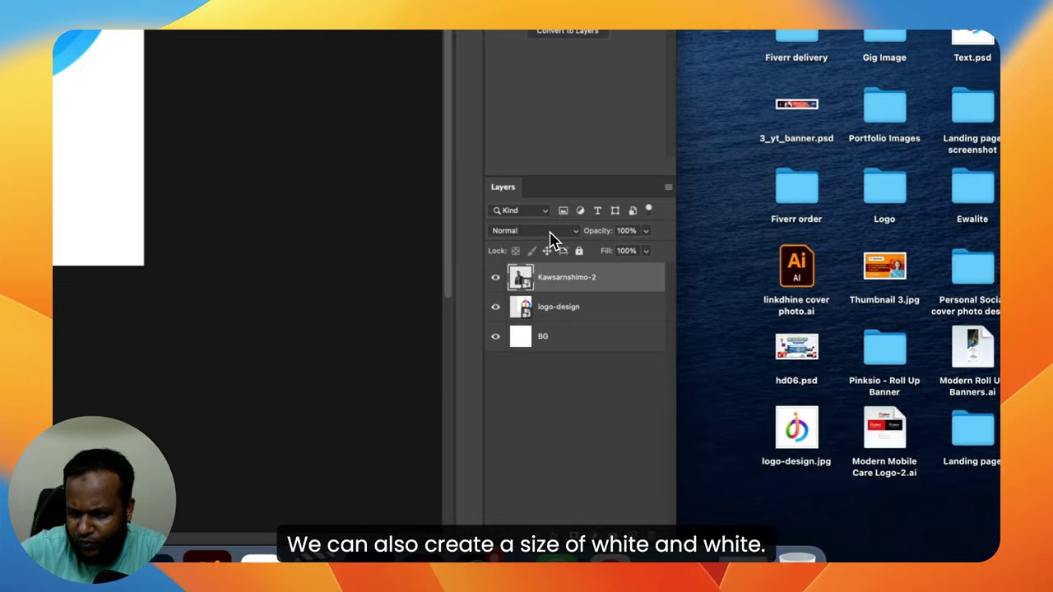
click(541, 233)
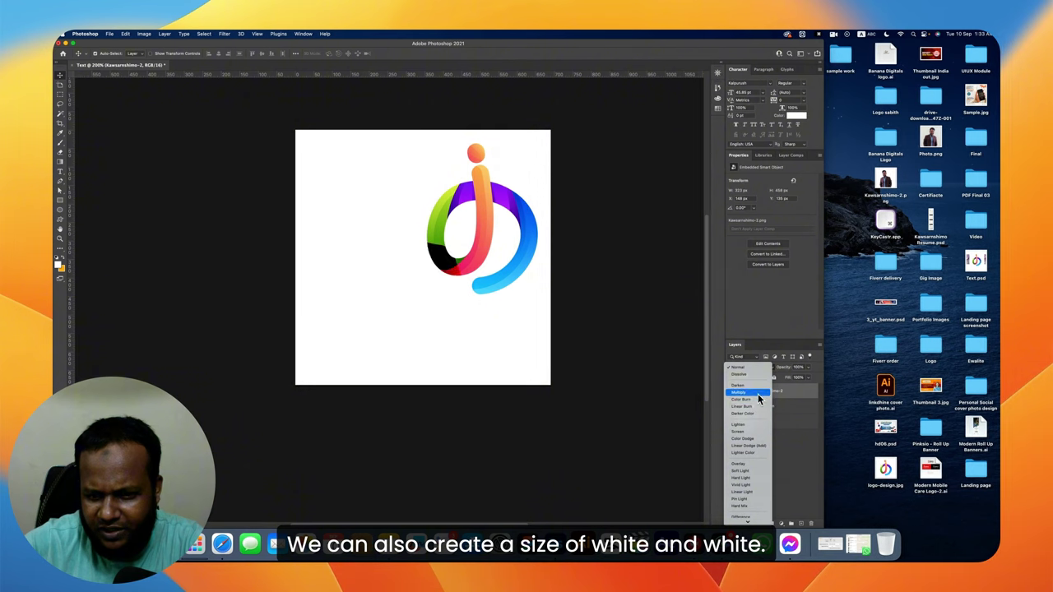
click(749, 368)
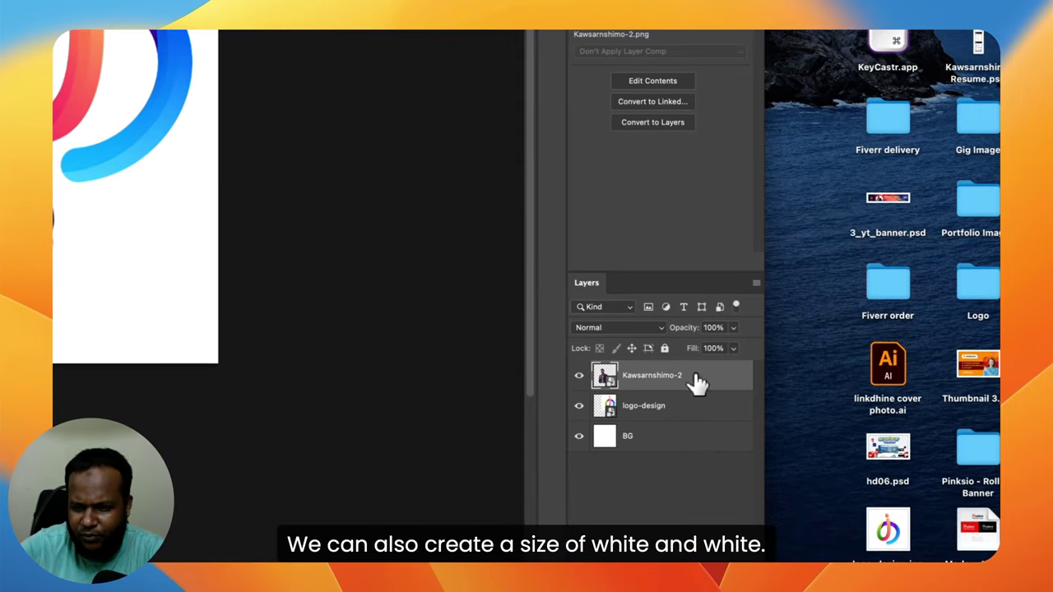
mouse_move(734, 329)
mouse_down()
mouse_move(709, 352)
mouse_move(696, 344)
mouse_move(712, 352)
mouse_up()
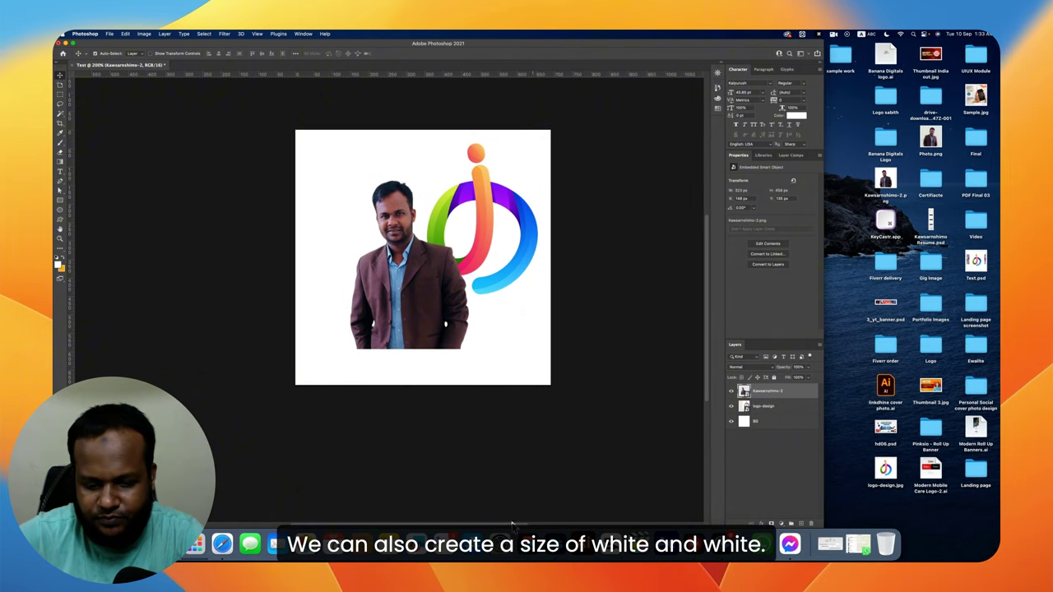
Lock and unlock the portrait layer, then fully lock the logo-design layer
click(774, 377)
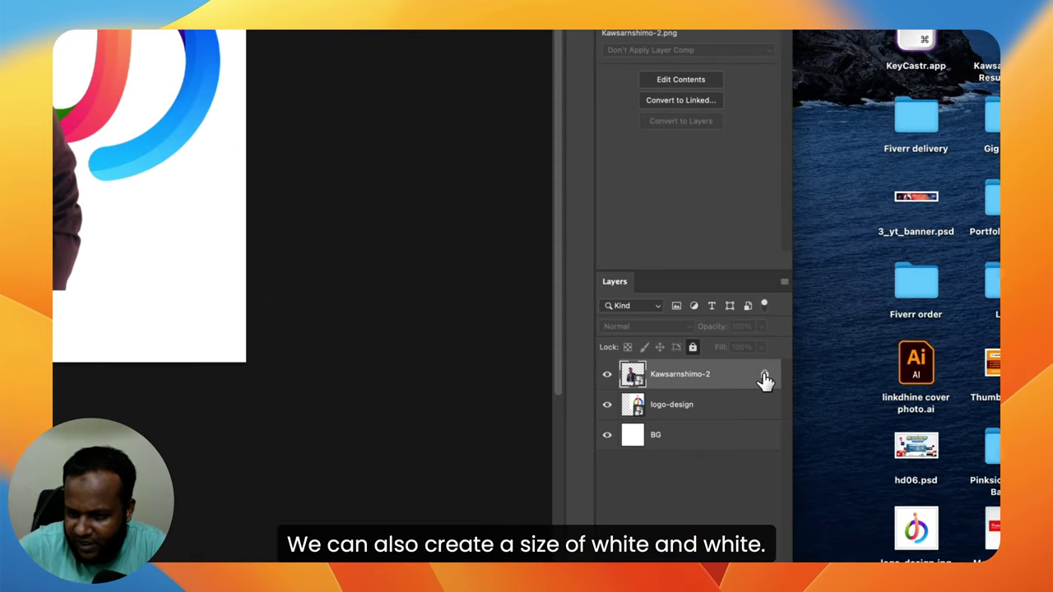
click(765, 377)
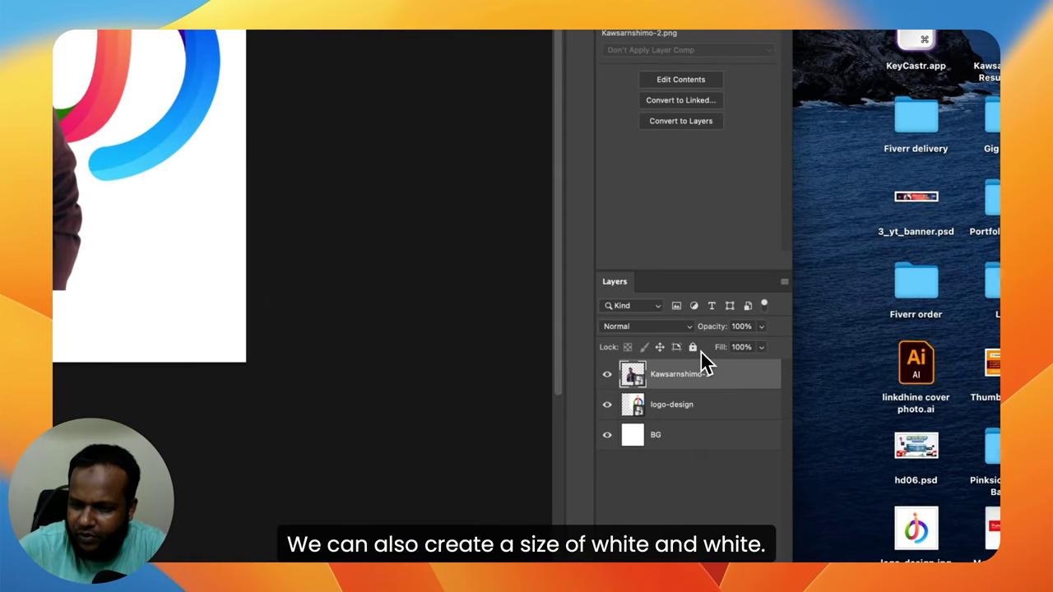
click(691, 407)
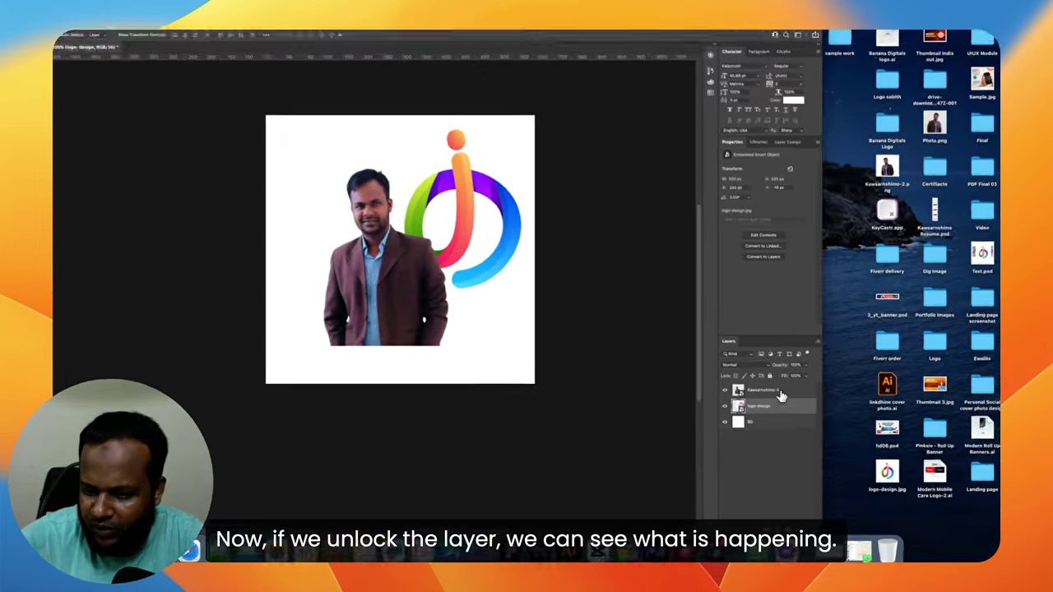
click(698, 349)
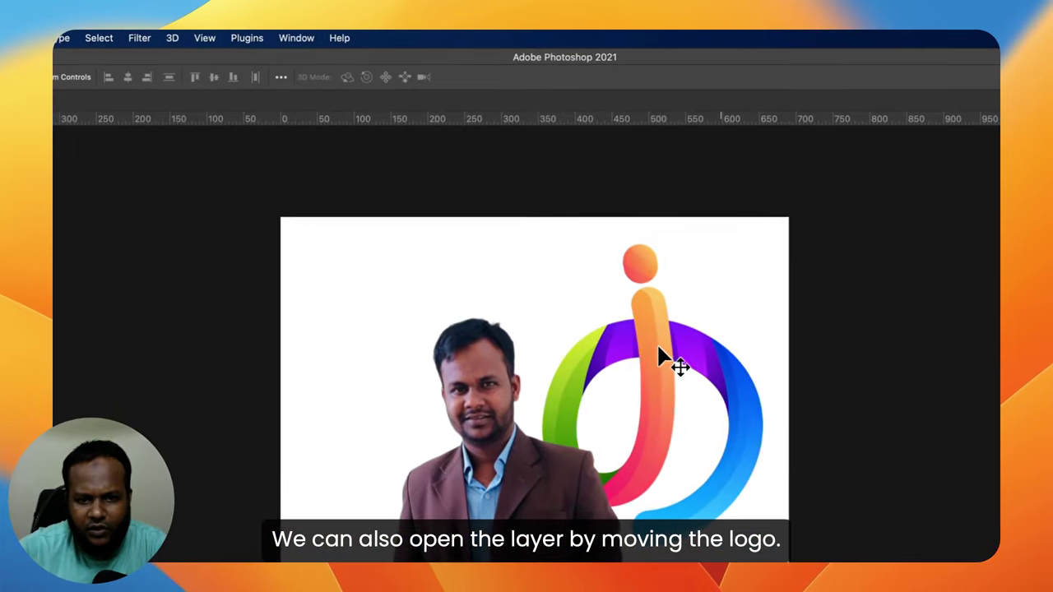
Try moving the locked logo, dismiss the locked-layer warning, and unlock logo-design
drag(664, 352, 683, 419)
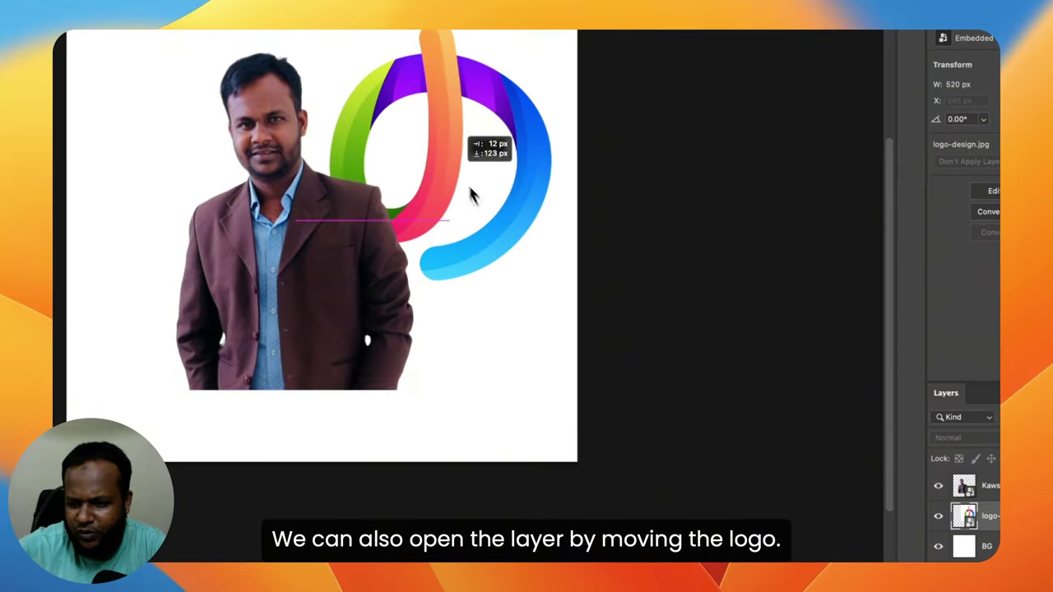
click(435, 155)
click(560, 179)
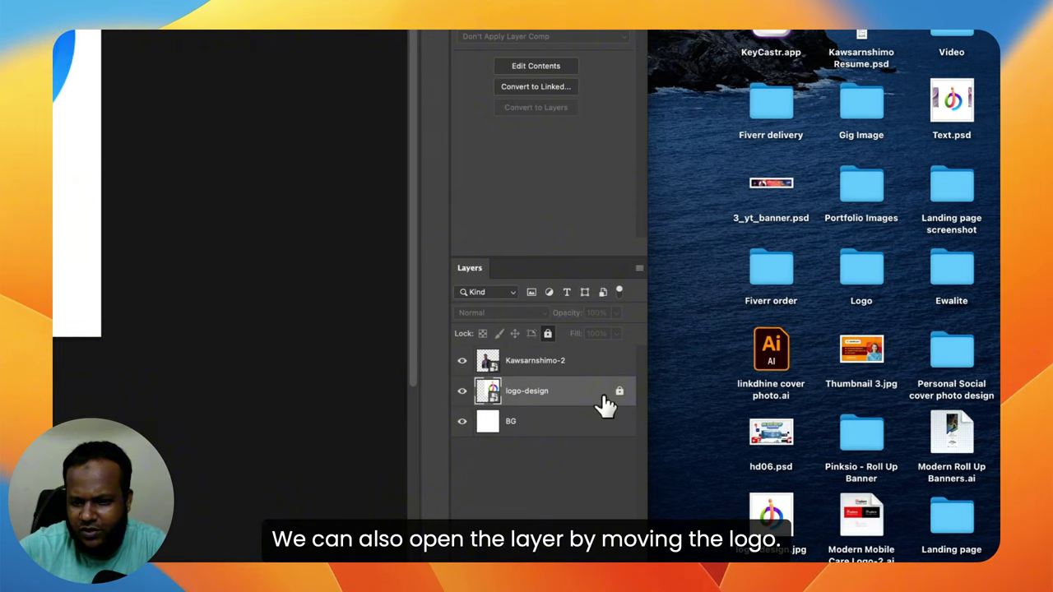
click(619, 392)
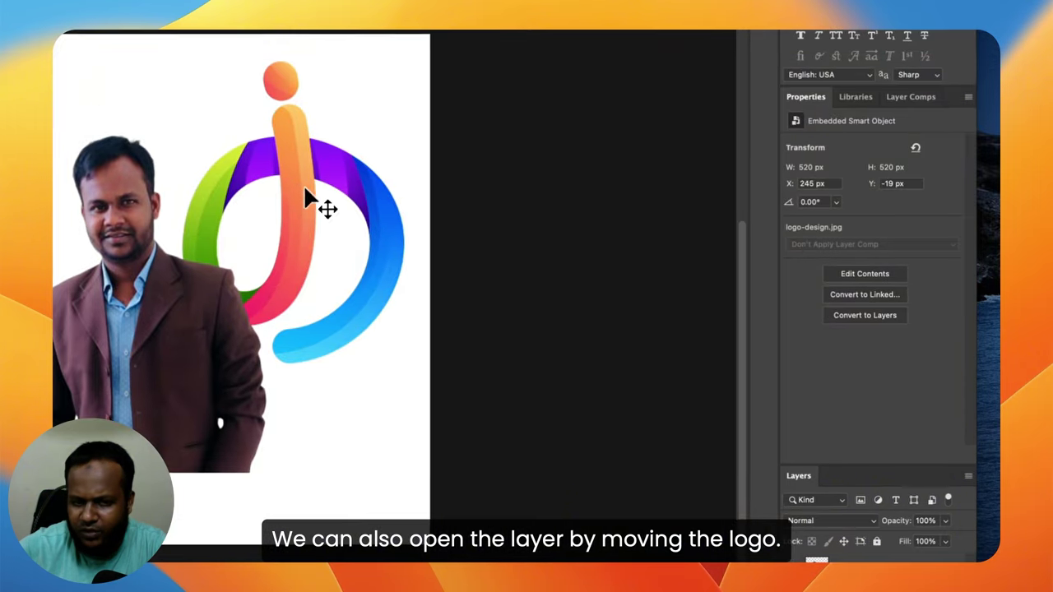
mouse_move(526, 559)
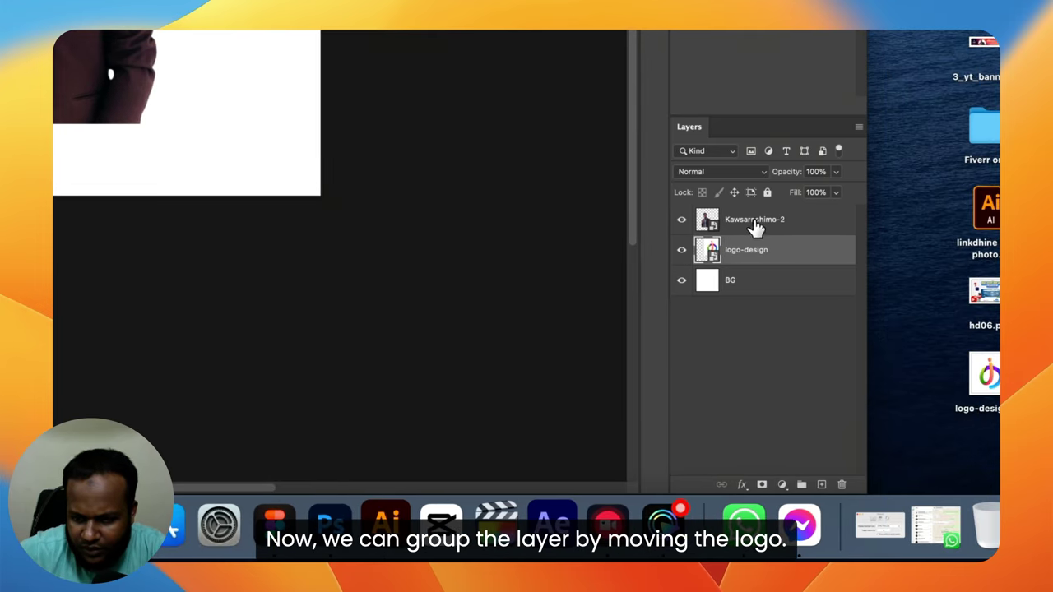
Select the person photo and logo-design layers and group them into Group 1 with Cmd+G
click(754, 228)
click(765, 258)
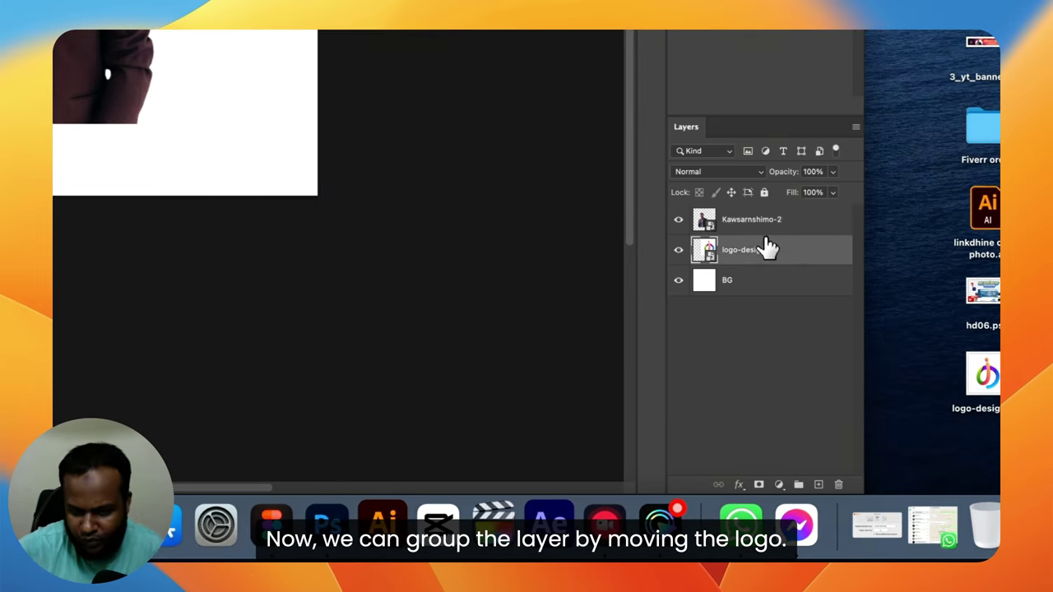
shift+click(764, 224)
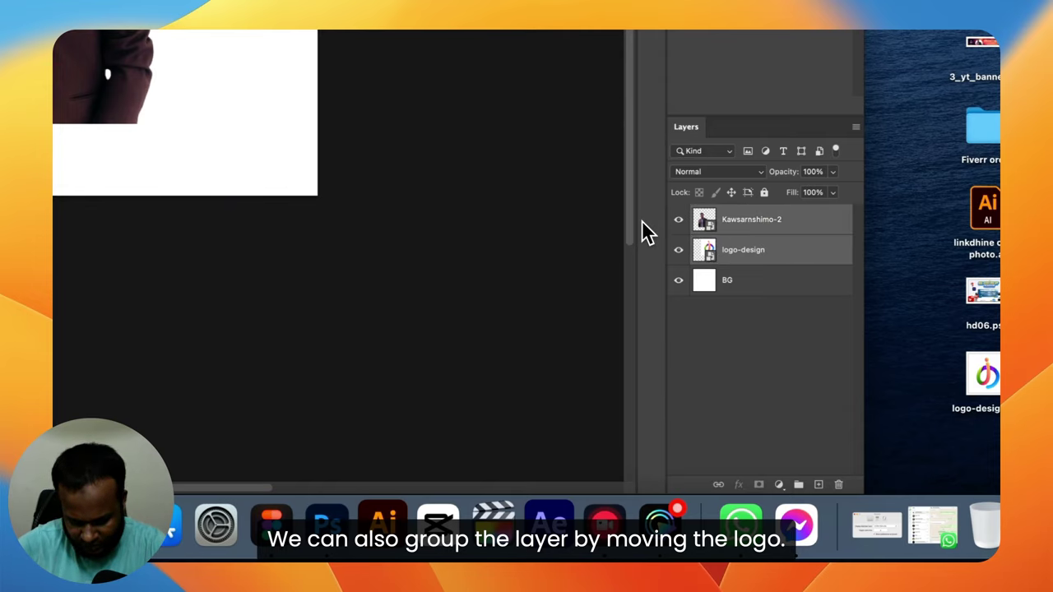
key(super+g)
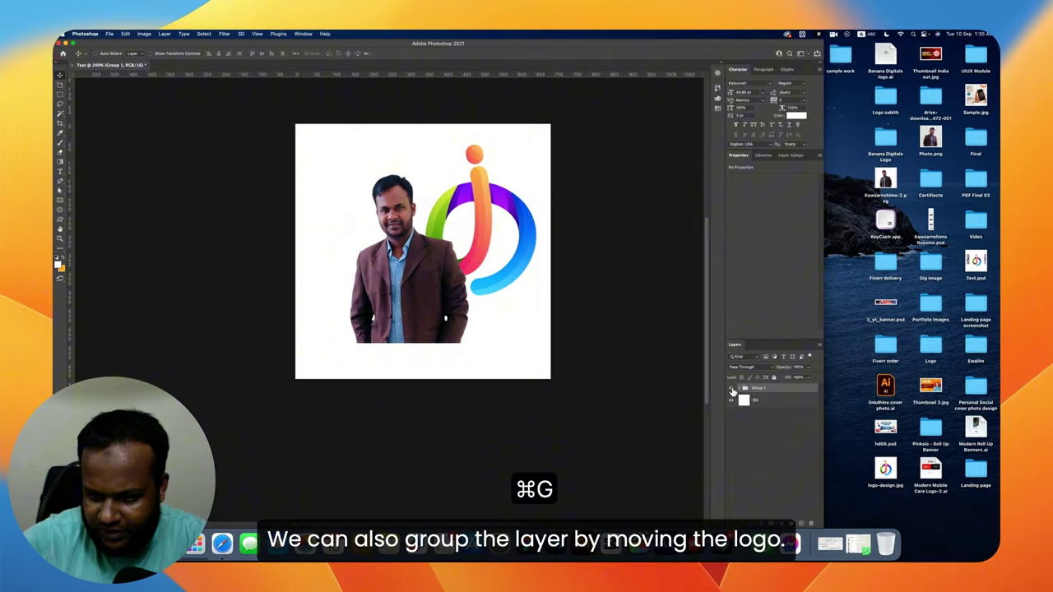
Toggle Group 1's visibility off and back on, then open its layer context menu
click(679, 214)
click(678, 214)
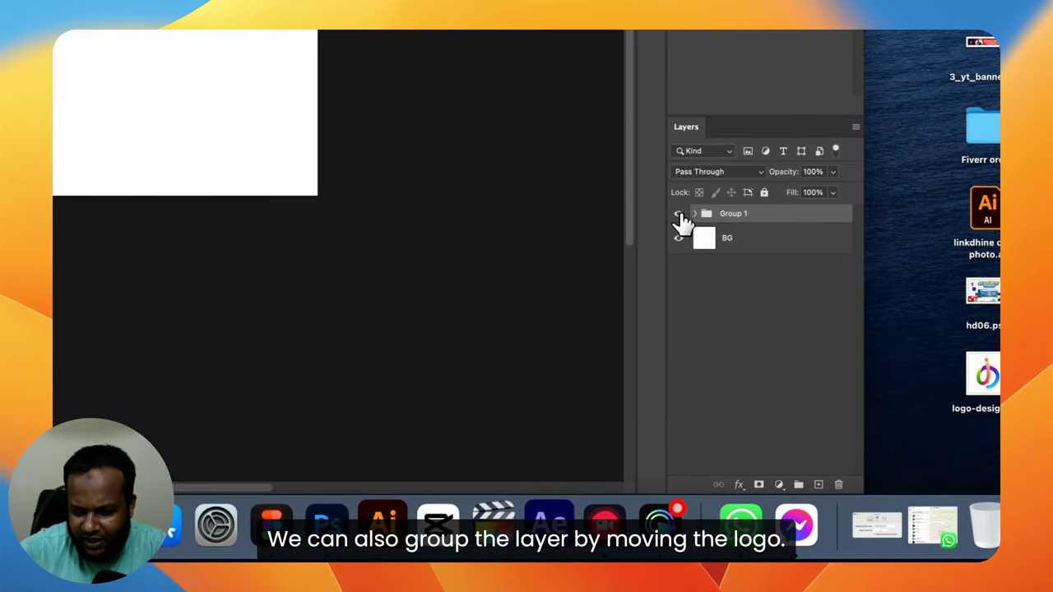
click(679, 214)
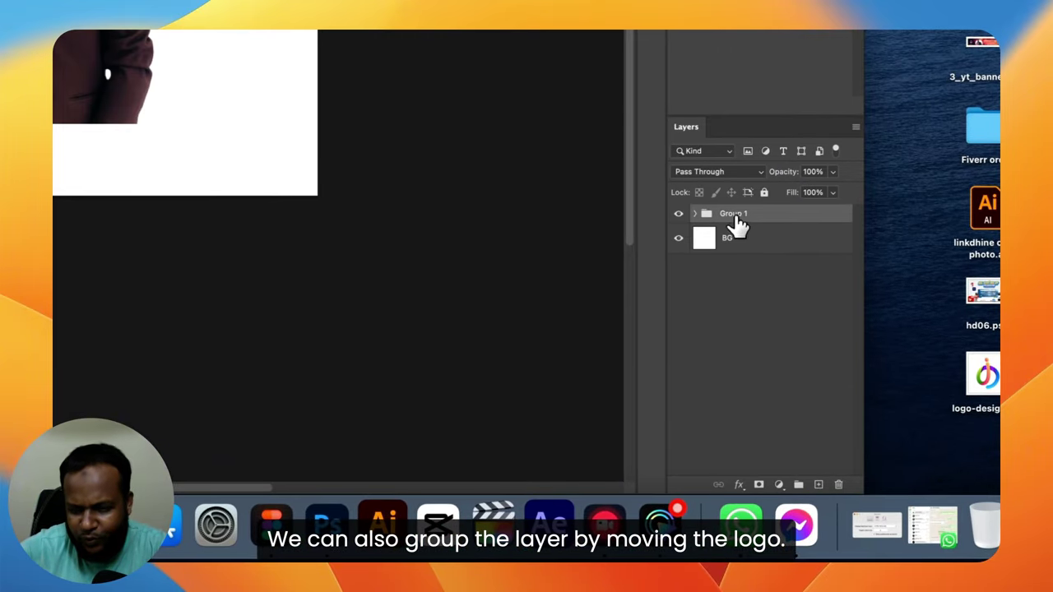
right_click(736, 215)
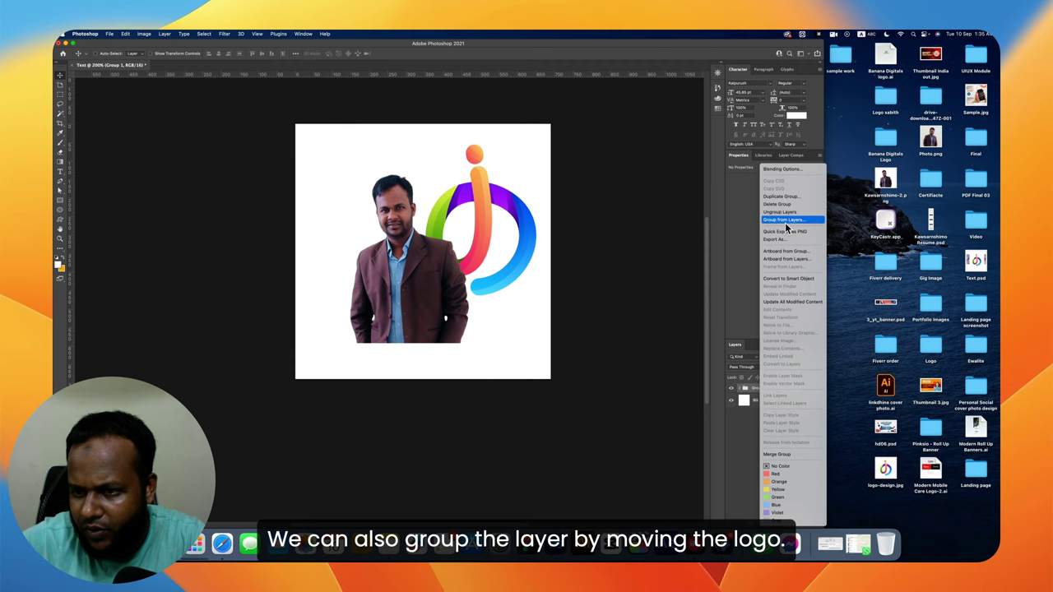
Ungroup Group 1, regroup it, expand and collapse it, then ungroup it again with Shift+Cmd+G
click(780, 212)
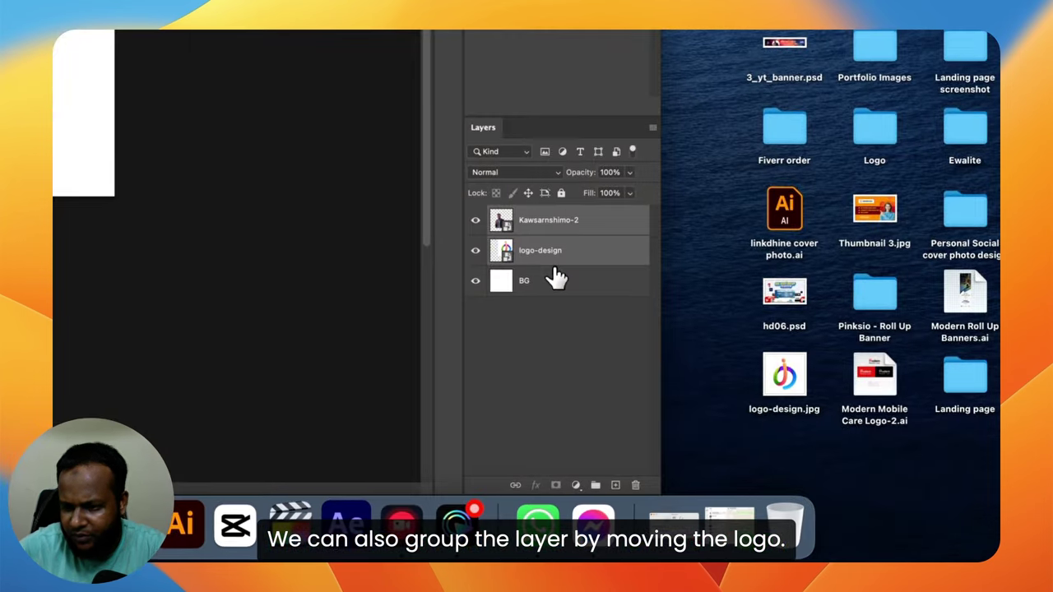
key(super+g)
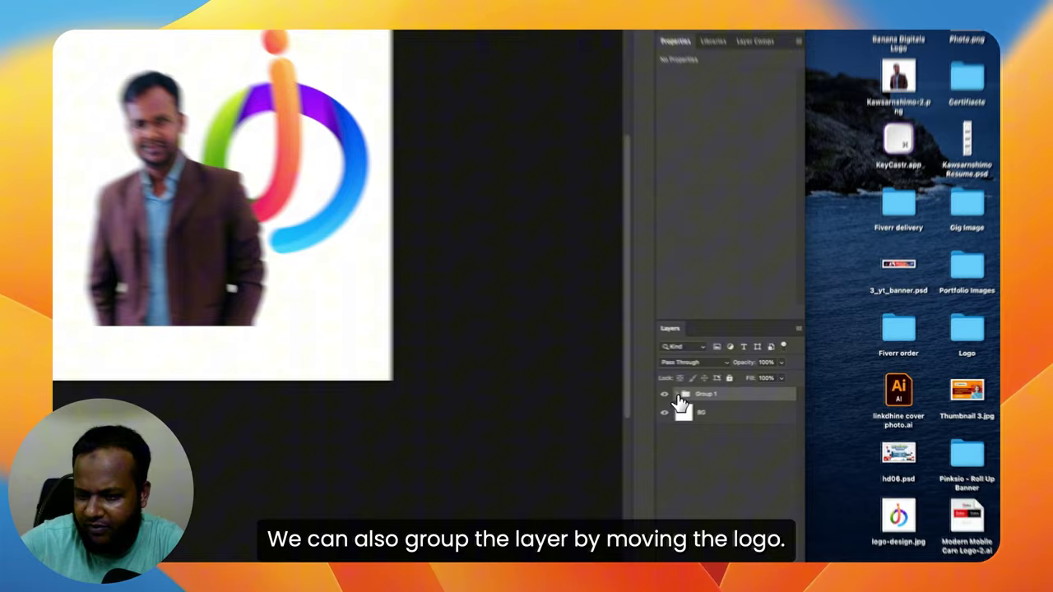
click(739, 389)
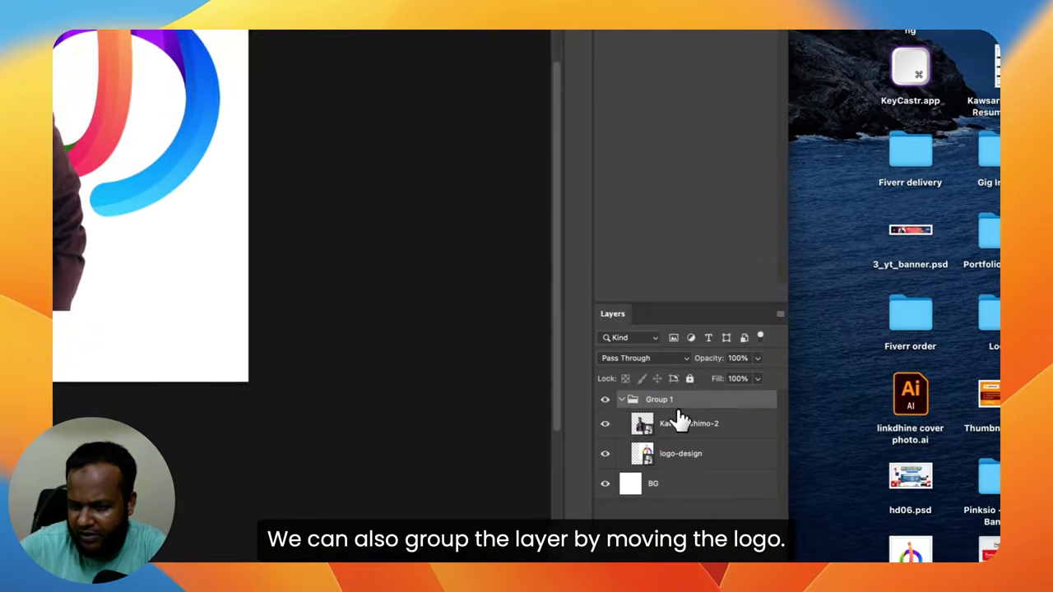
click(644, 400)
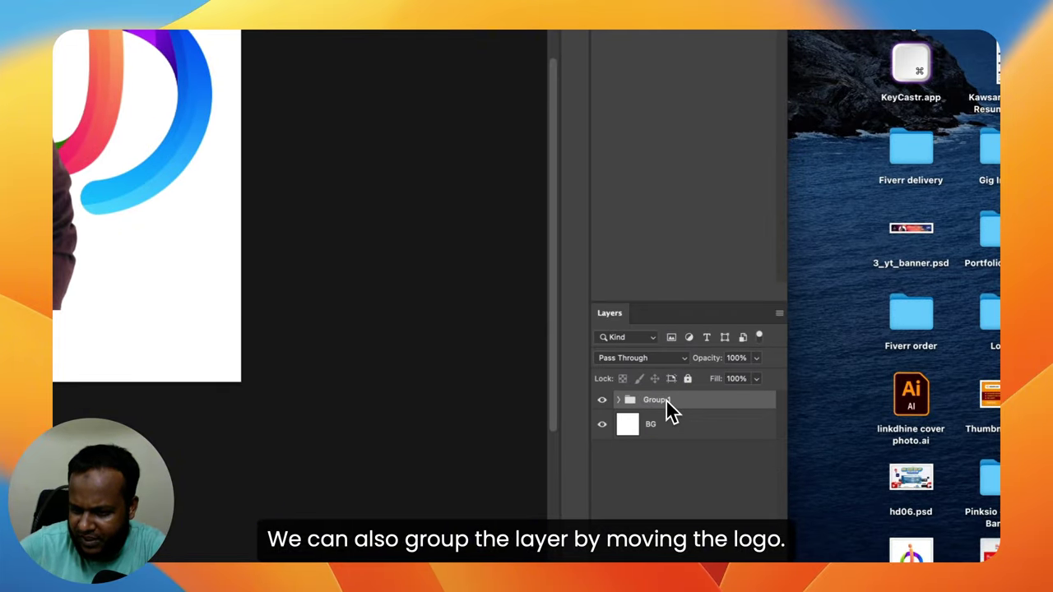
right_click(667, 403)
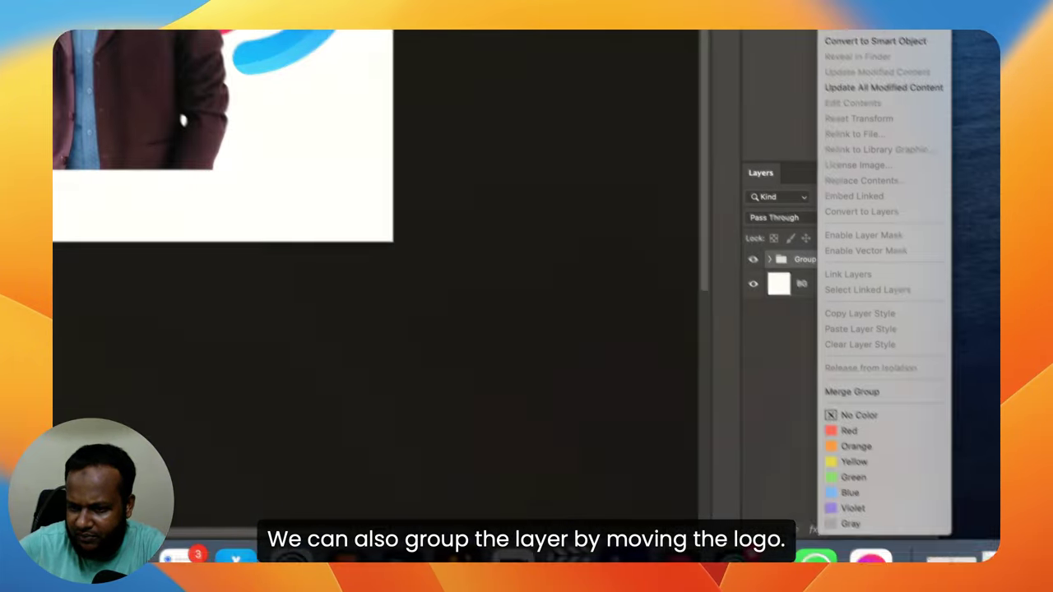
key(Escape)
key(super+shift+g)
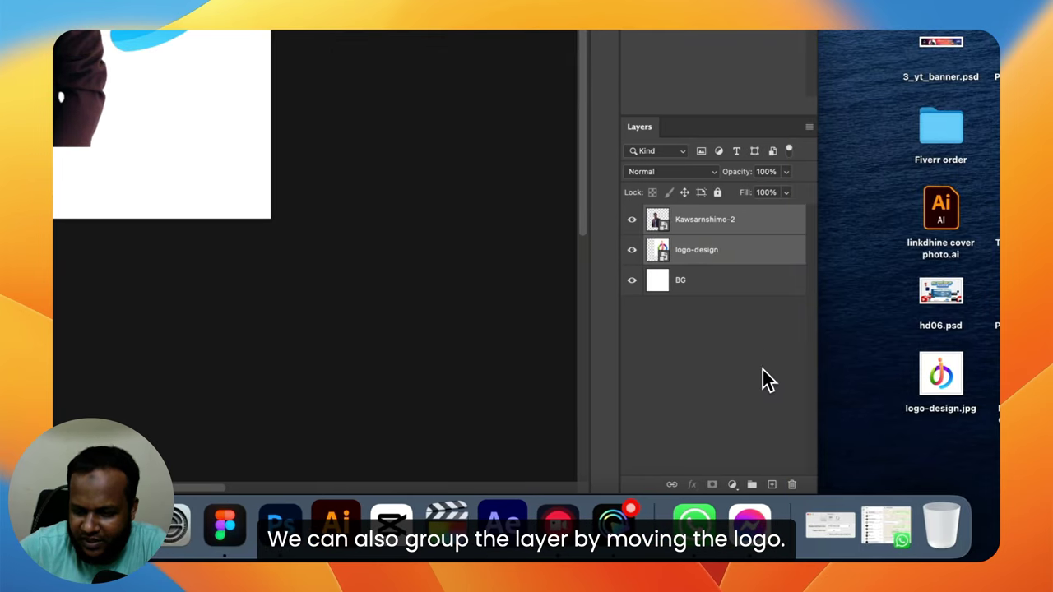
Add an empty Layer 1 at the top of the stack, then select the person photo layer
click(751, 340)
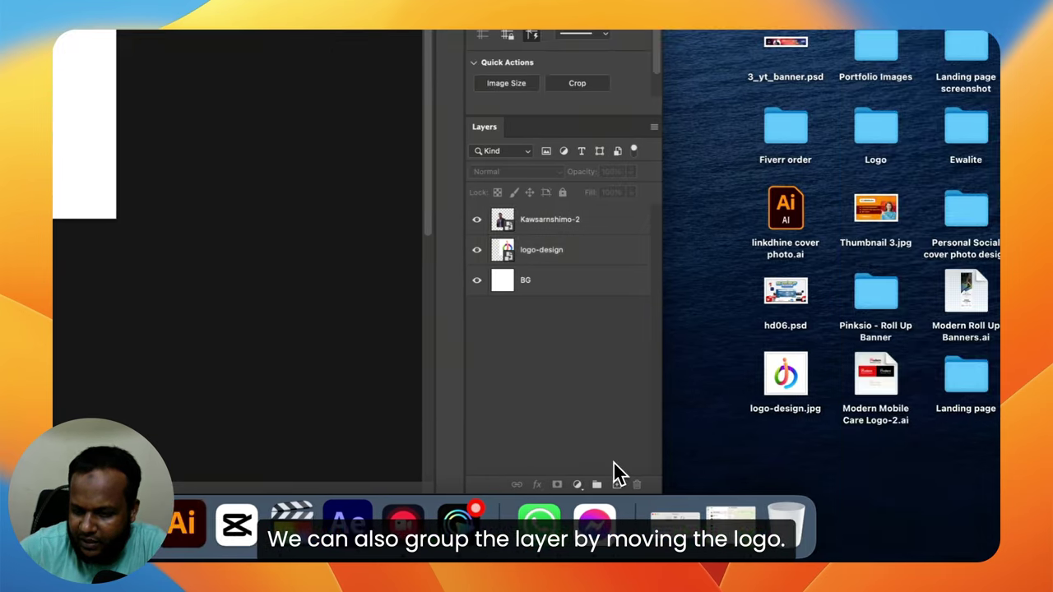
click(601, 485)
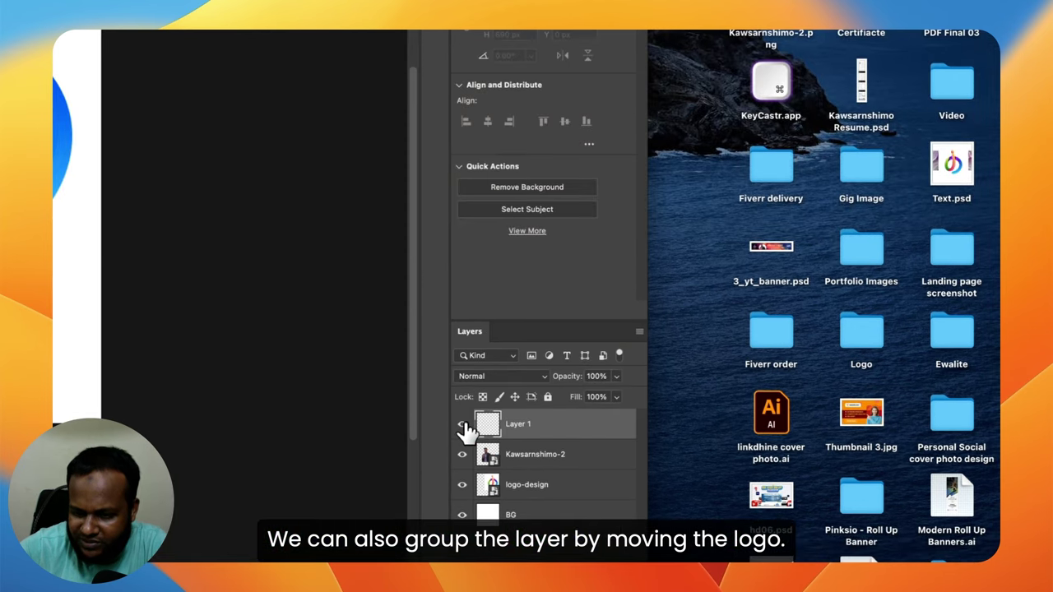
click(526, 427)
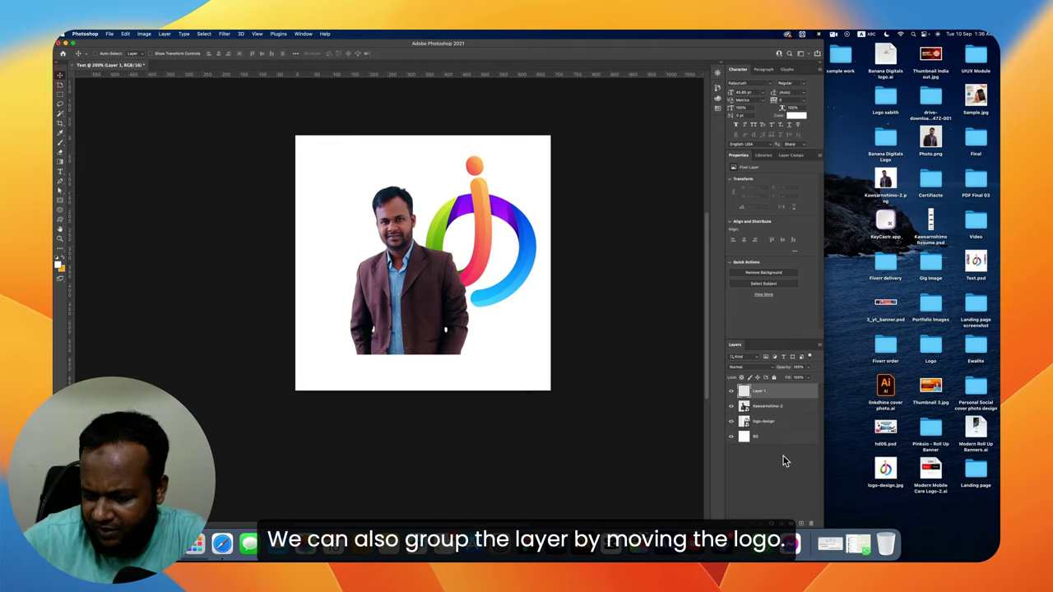
click(760, 408)
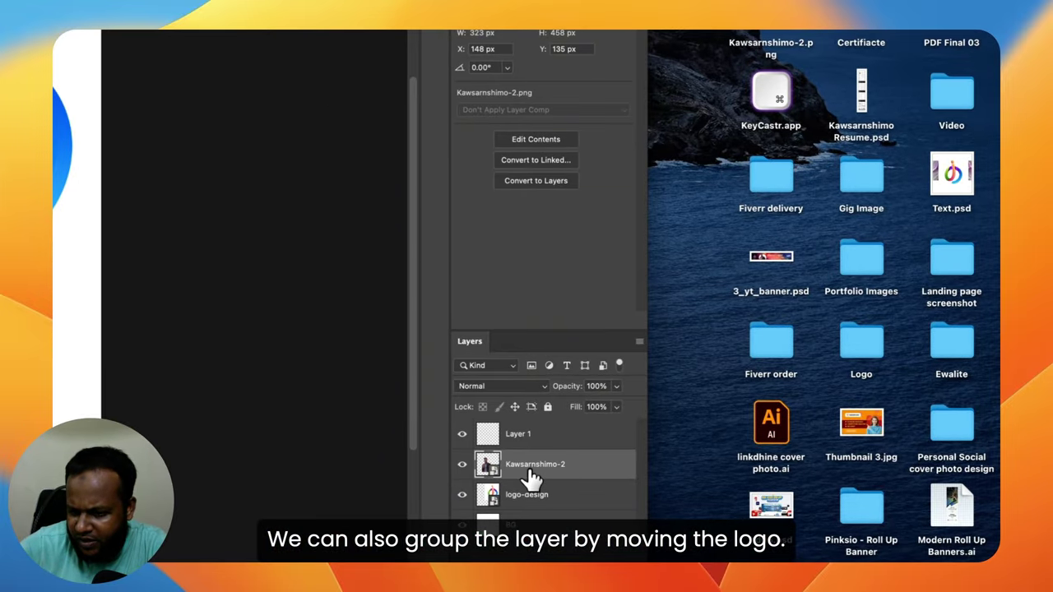
Rasterize the person photo layer from its right-click layer menu
right_click(528, 467)
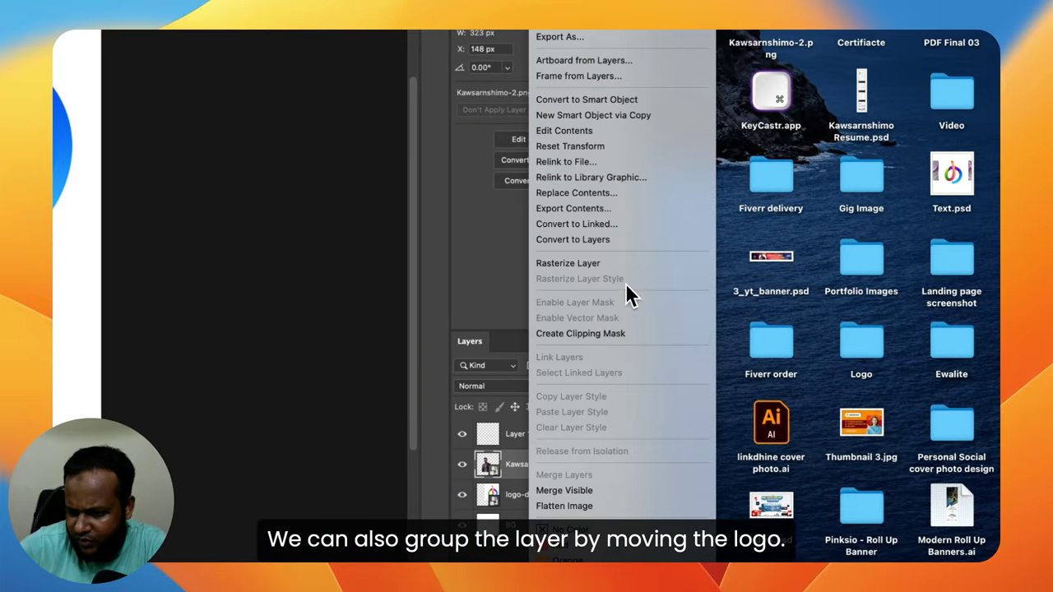
click(582, 264)
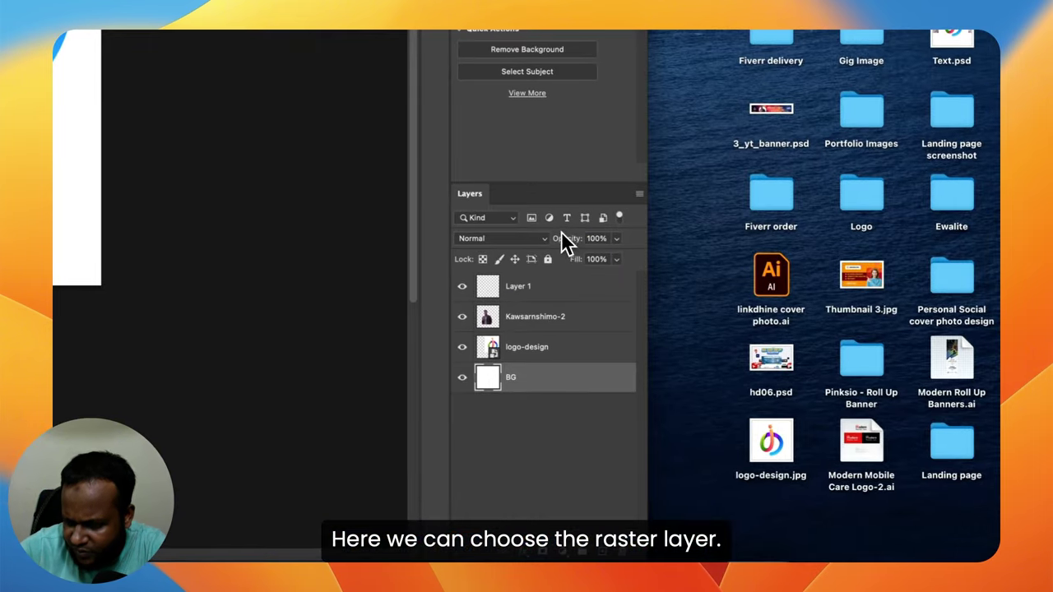
click(532, 218)
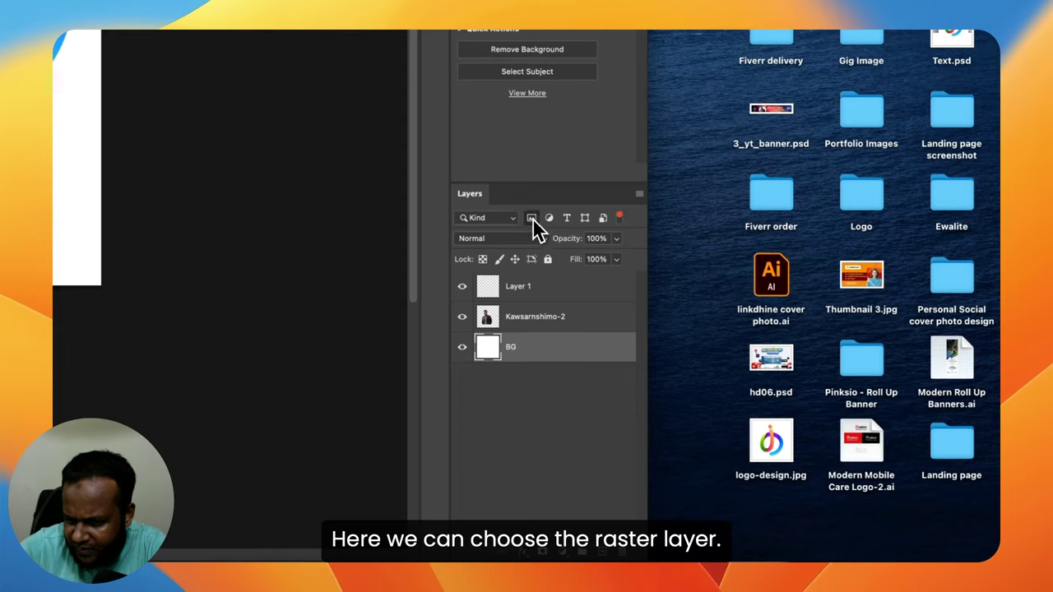
click(532, 218)
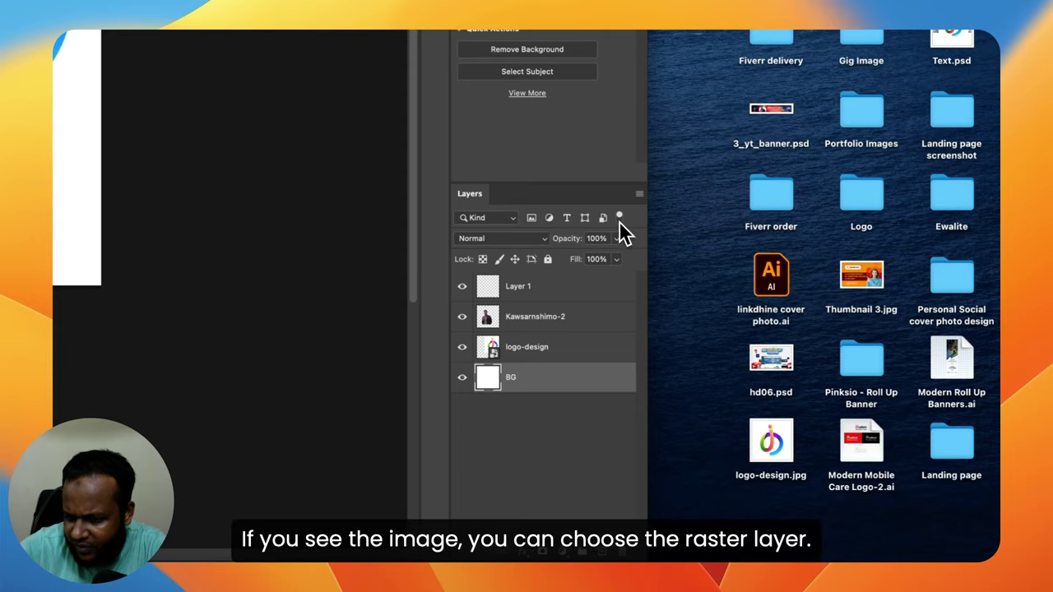
click(550, 218)
click(548, 218)
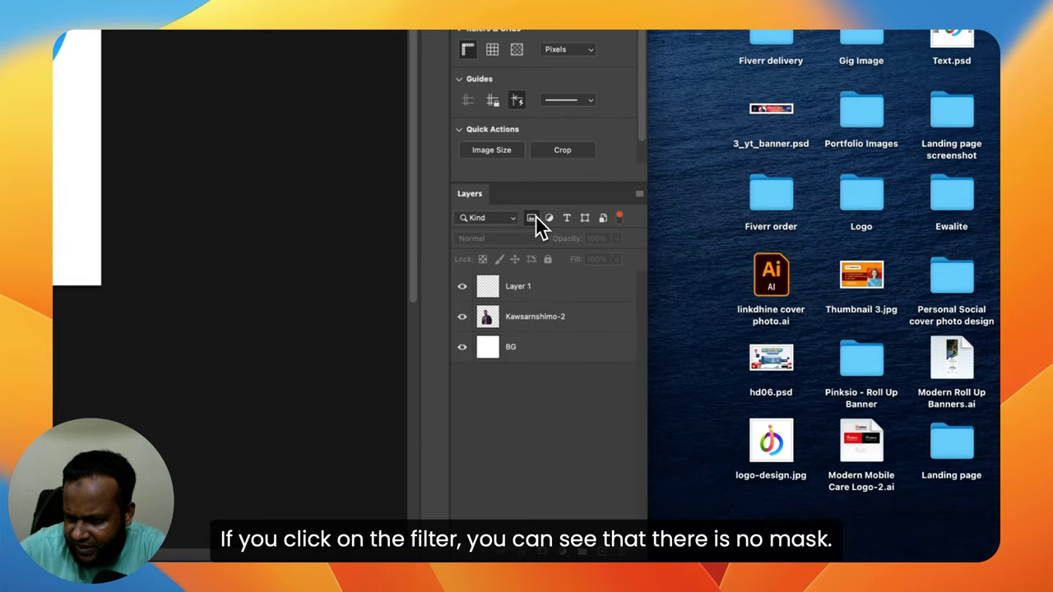
click(535, 216)
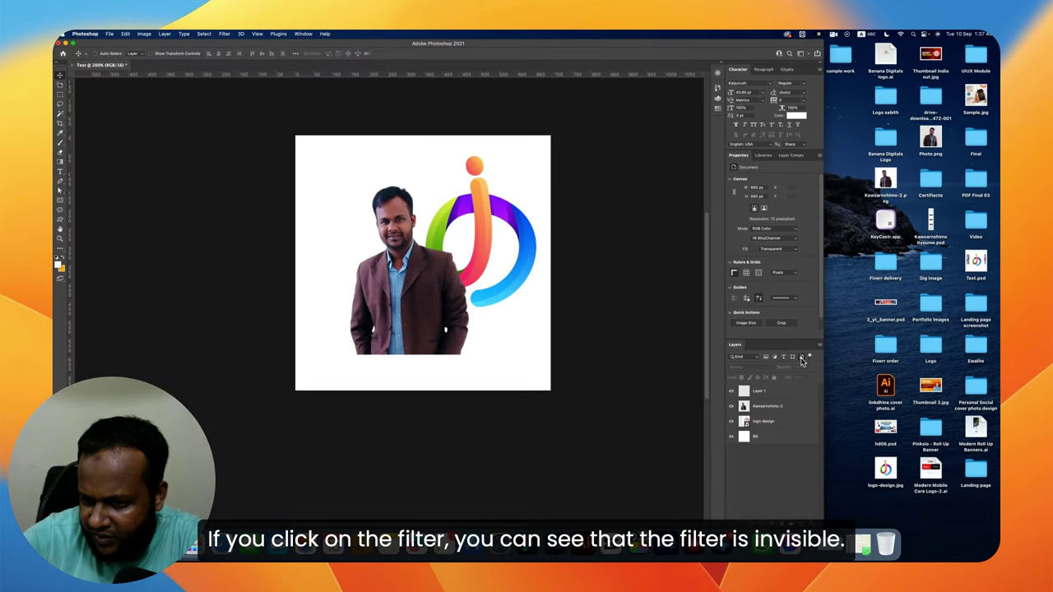
click(801, 357)
click(534, 175)
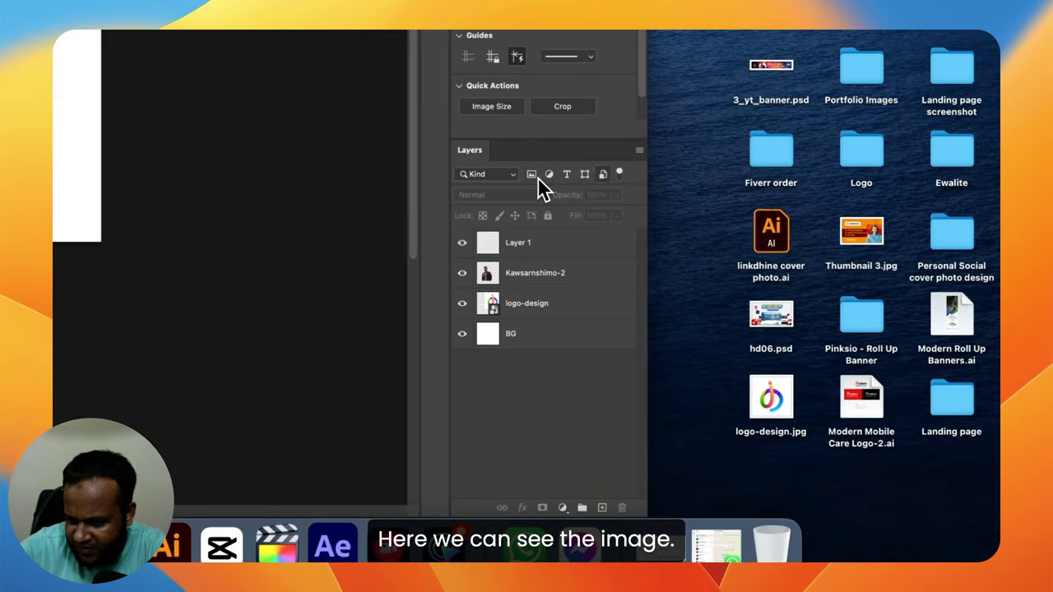
click(531, 175)
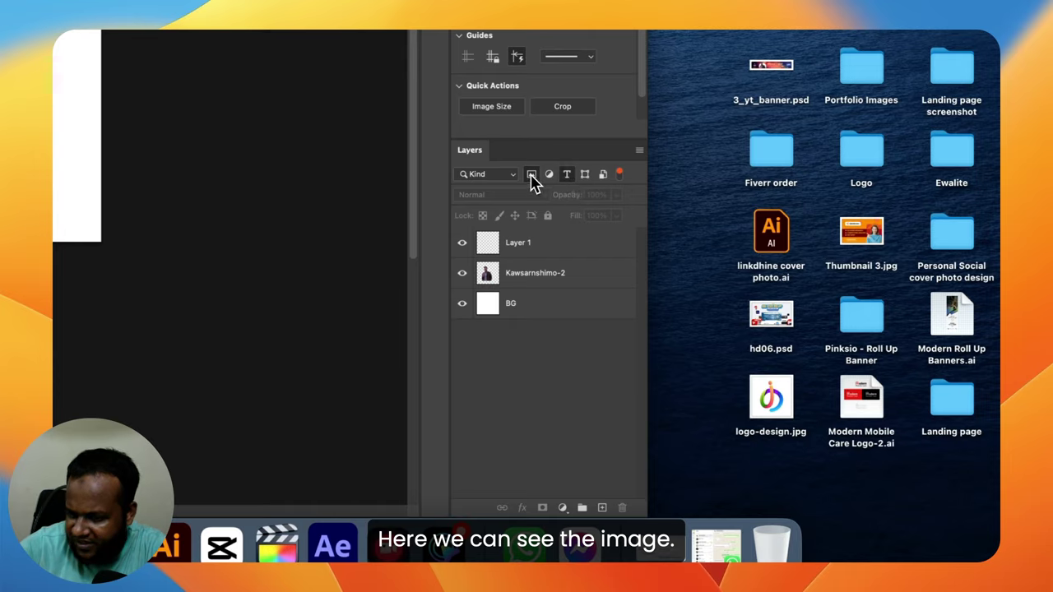
click(568, 176)
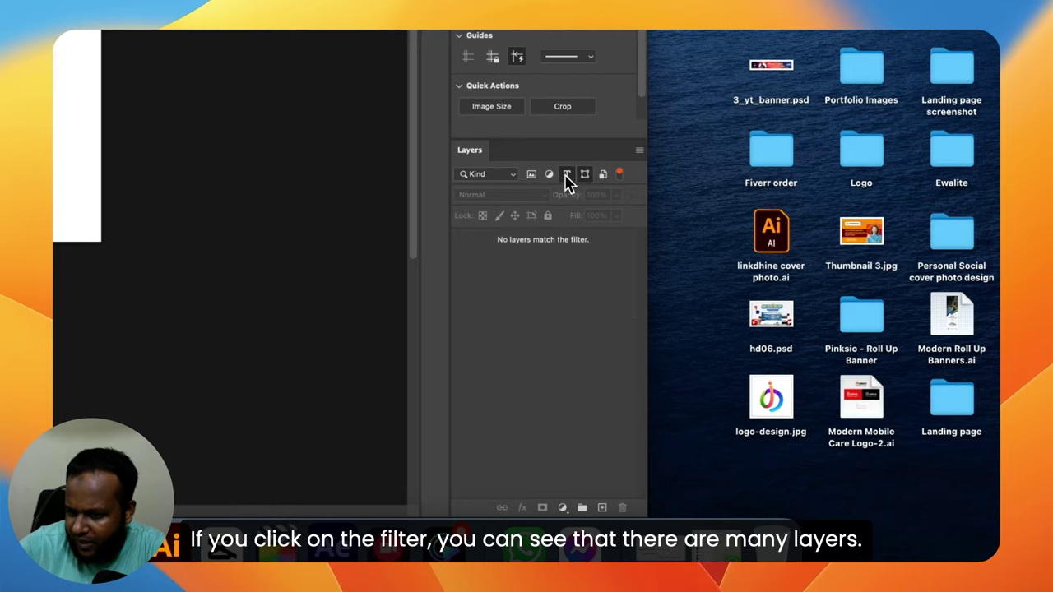
click(567, 176)
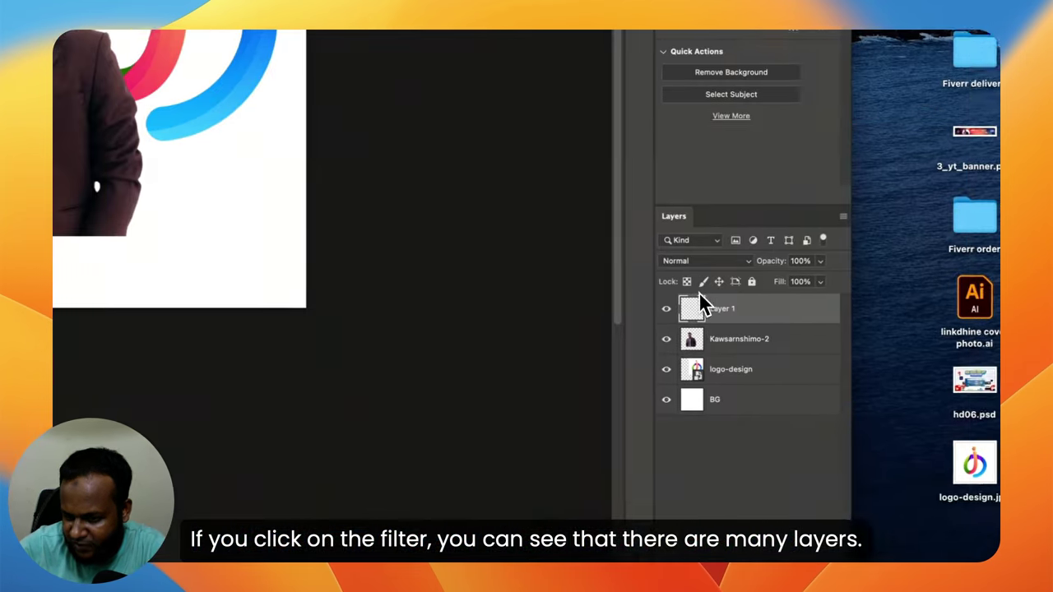
Delete the empty Layer 1, then try merging logo-design into the photo layer and undo it
click(812, 524)
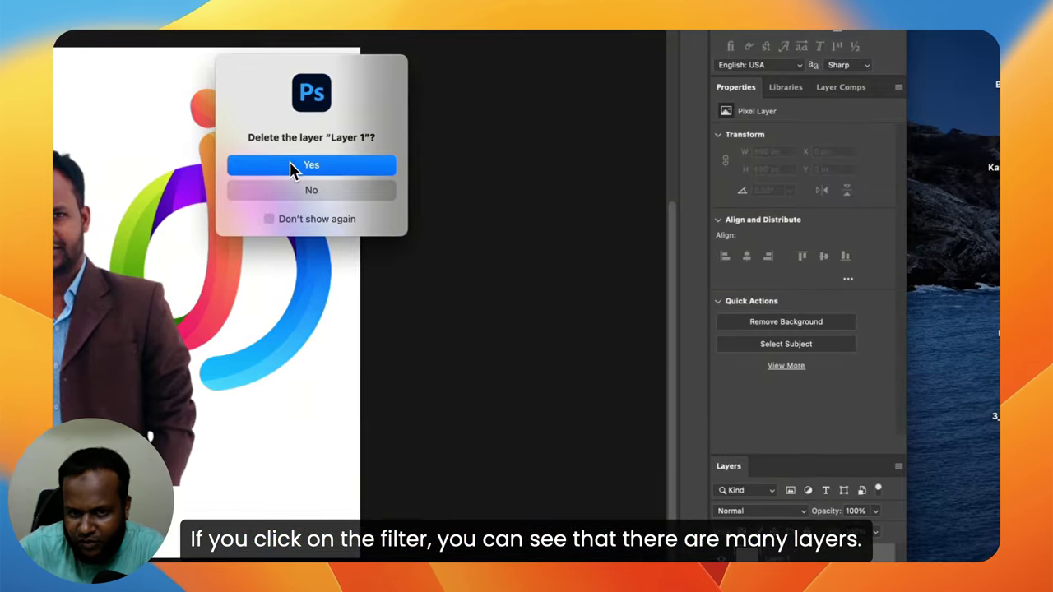
click(292, 165)
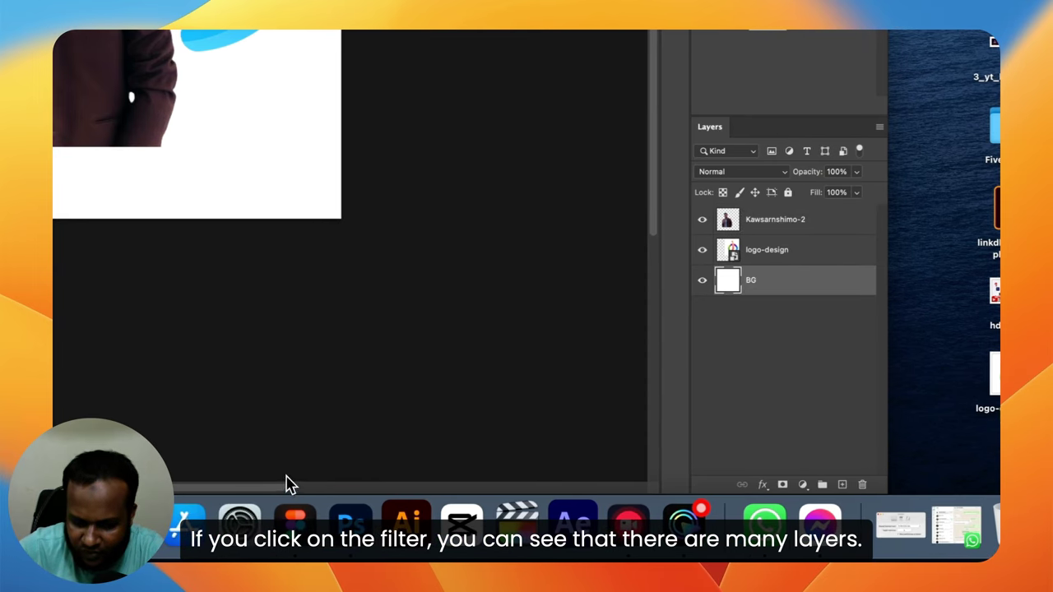
click(290, 484)
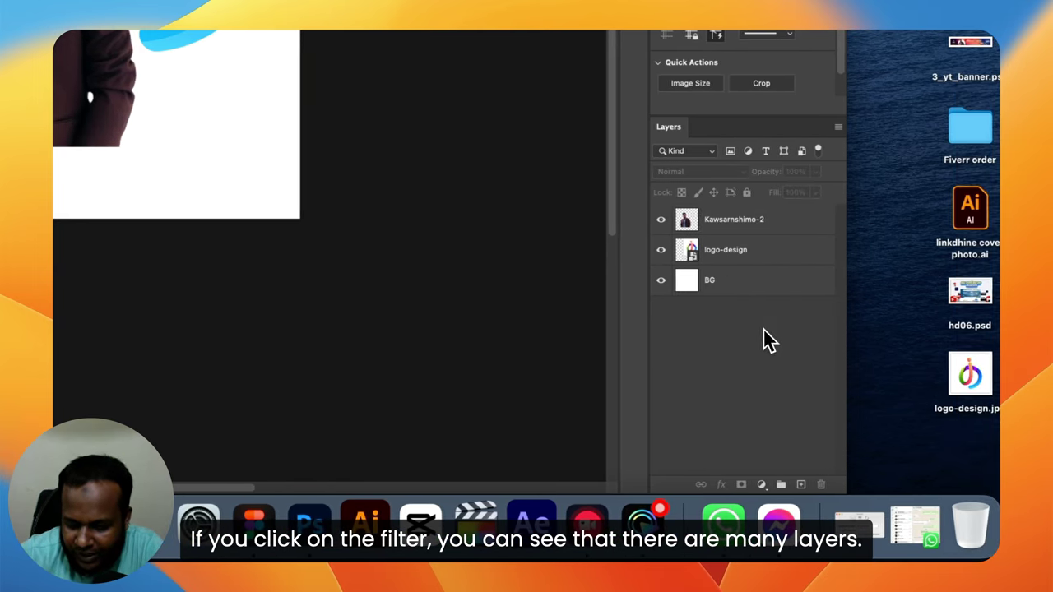
click(733, 220)
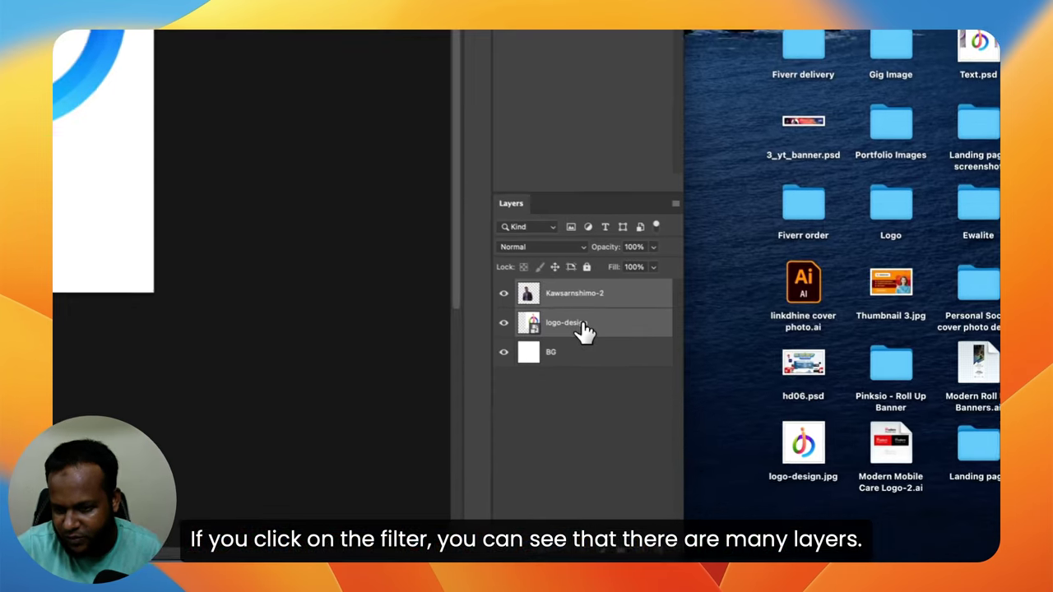
drag(573, 325, 534, 271)
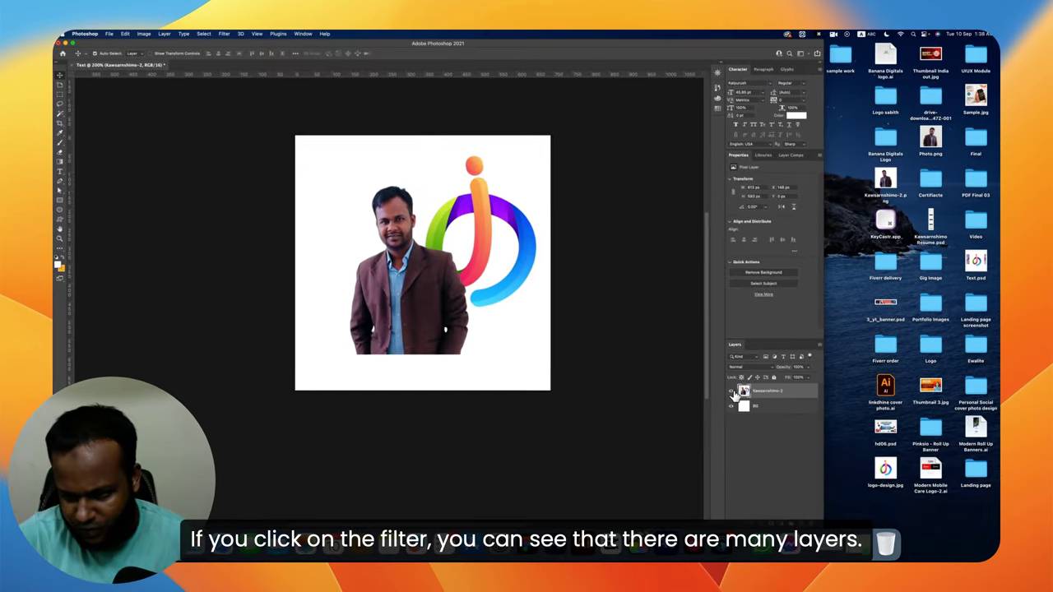
key(super+z)
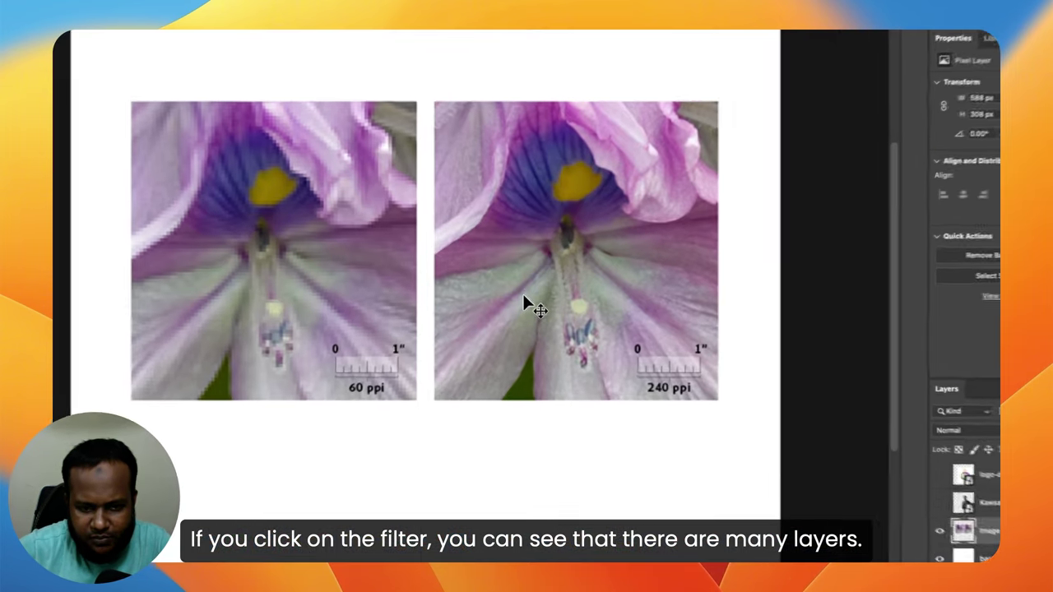
Select the 60 ppi / 240 ppi flower image on the Text.psd canvas with the Move tool
click(508, 298)
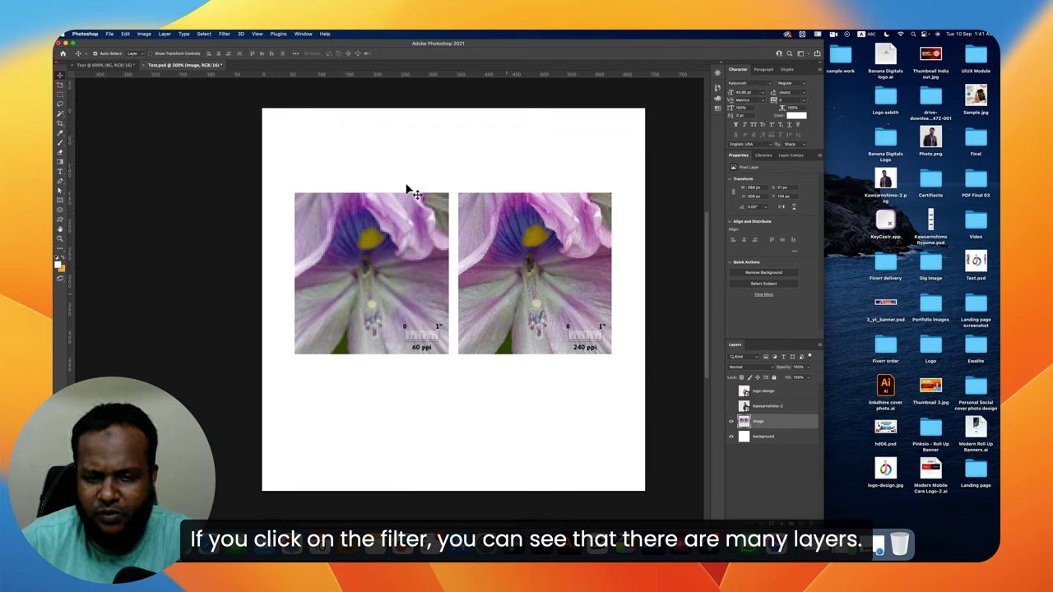
Zoom into the flowers to reveal the blocky 60 ppi pixels, then select the image
scroll(592, 219, down, 1)
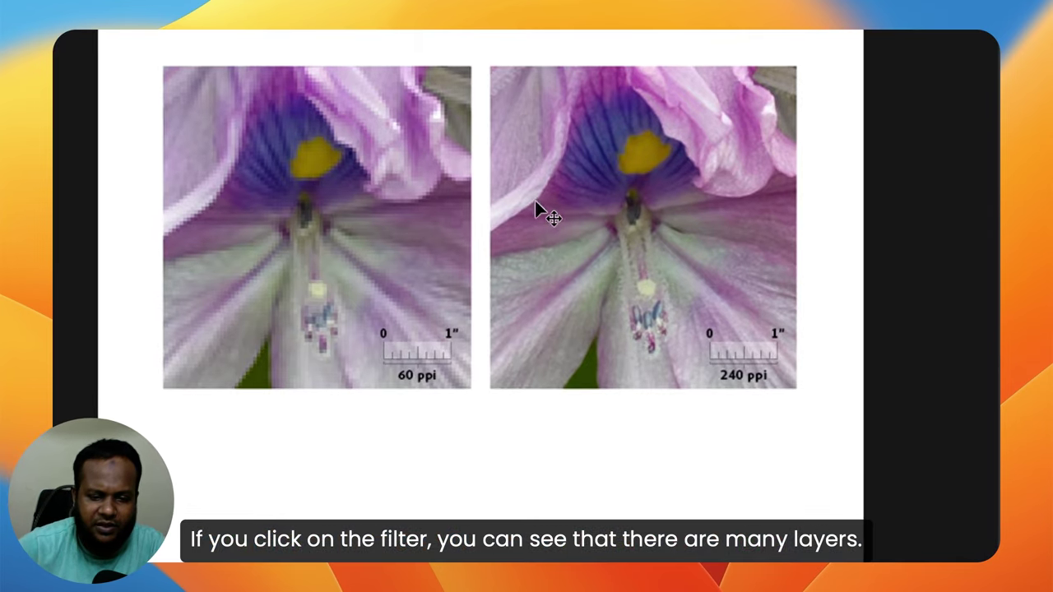
click(535, 204)
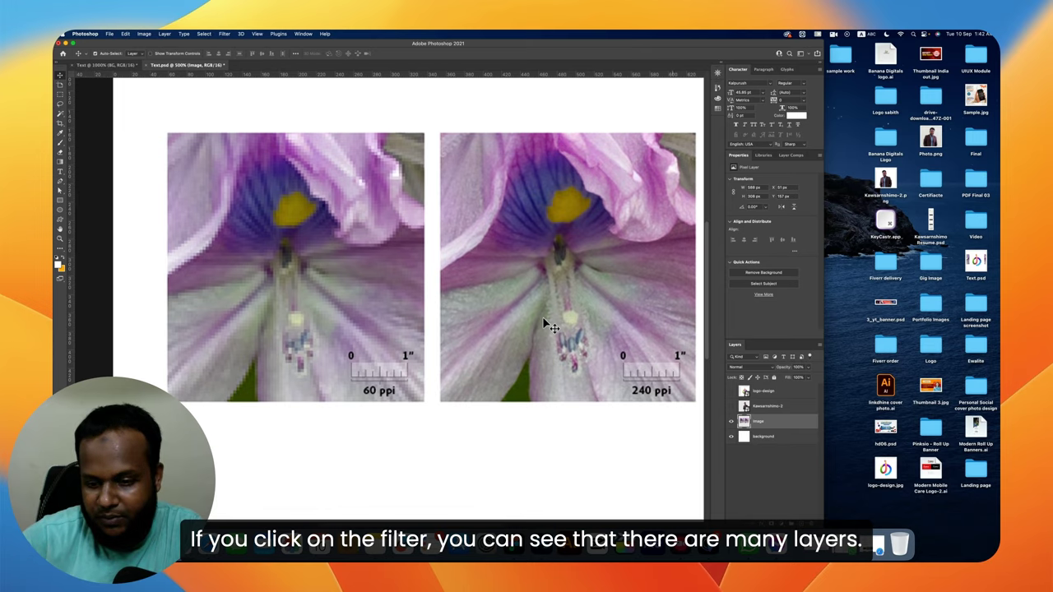
Inspect both flower images up close with the Zoom tool, then zoom back out
key(z)
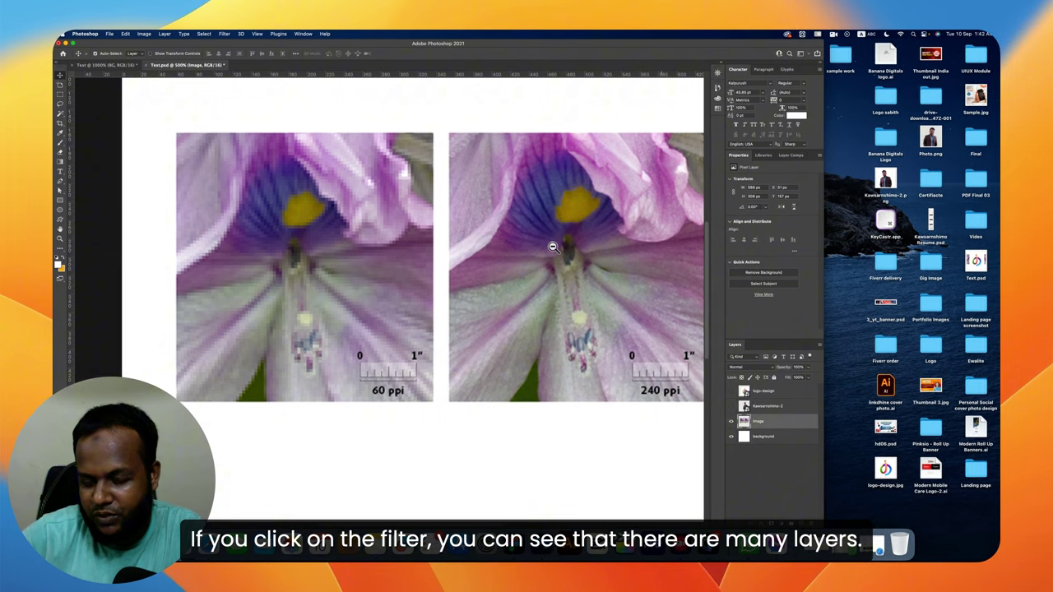
scroll(552, 247, right, 3)
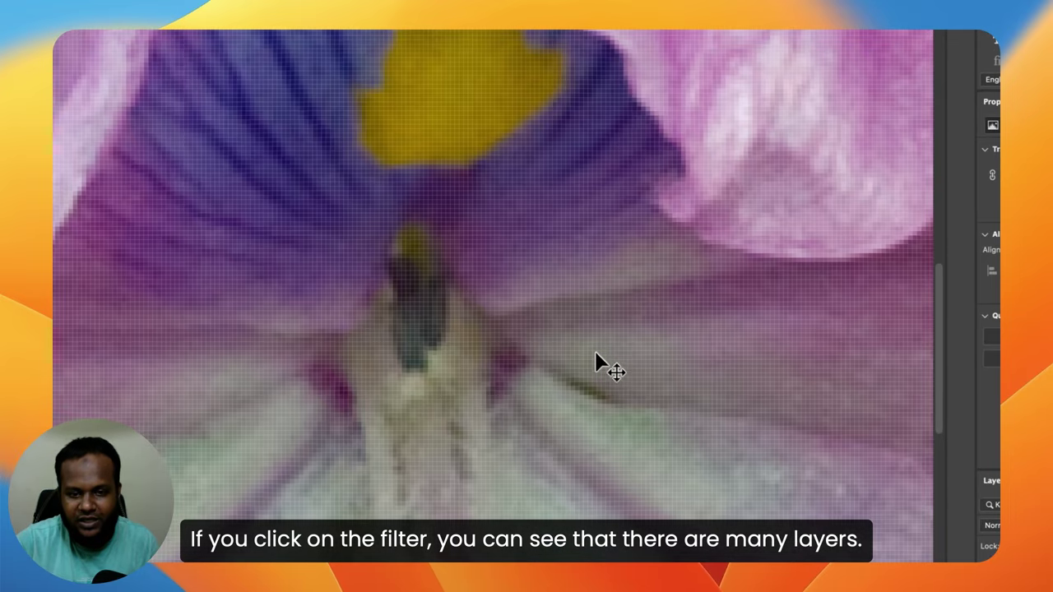
scroll(596, 362, down, 3)
scroll(606, 369, down, 2)
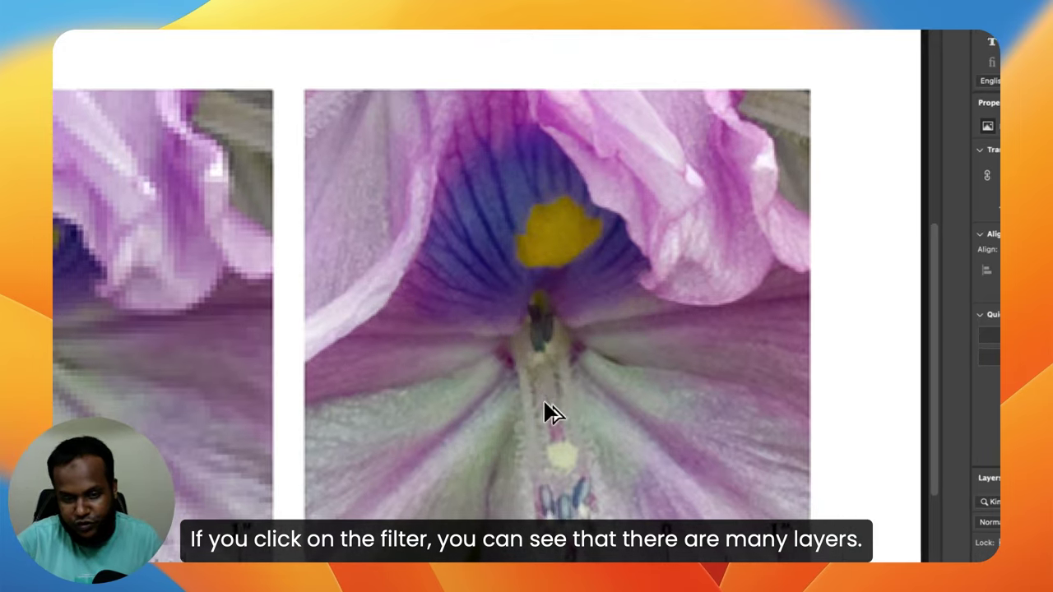
scroll(543, 395, left, 3)
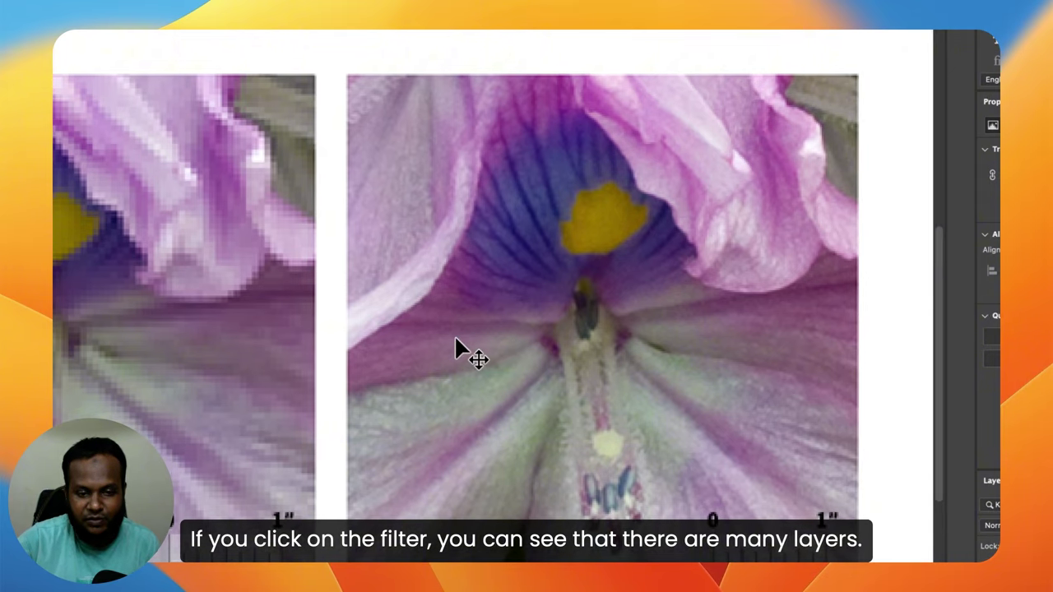
key(ctrl+minus)
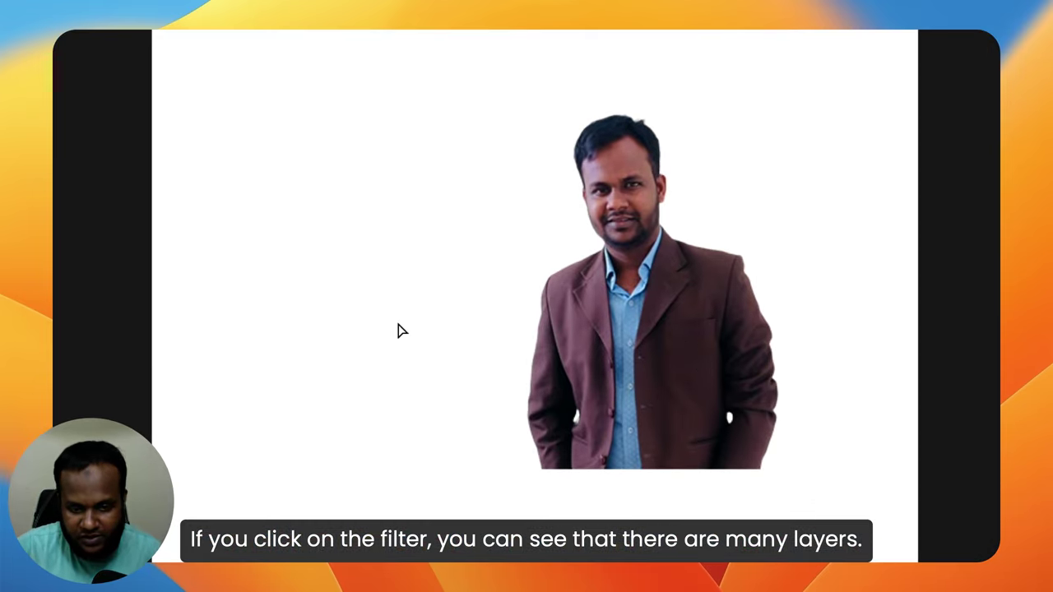
drag(673, 329, 397, 325)
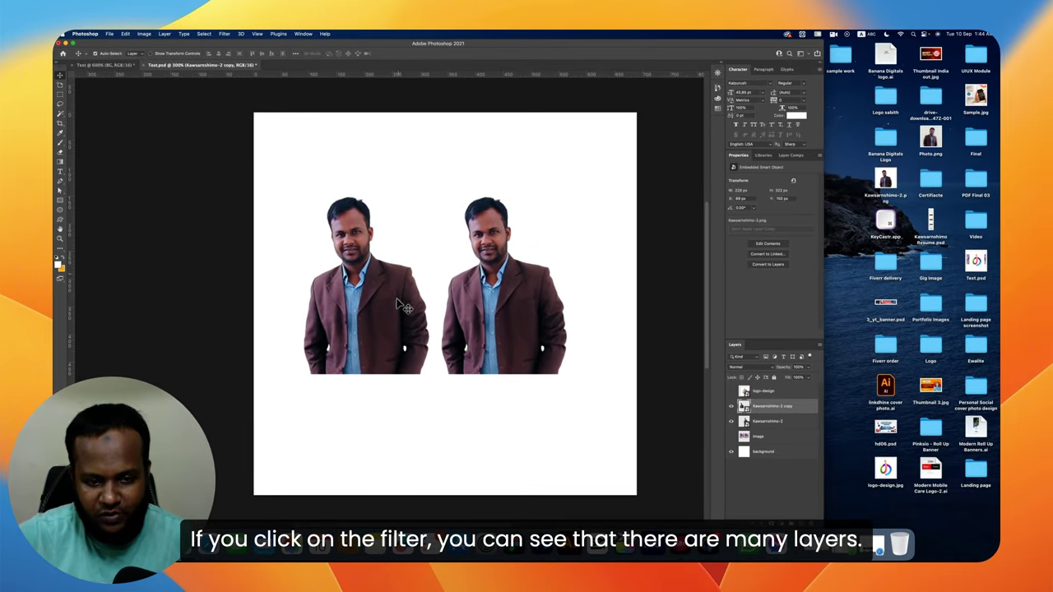
key(Delete)
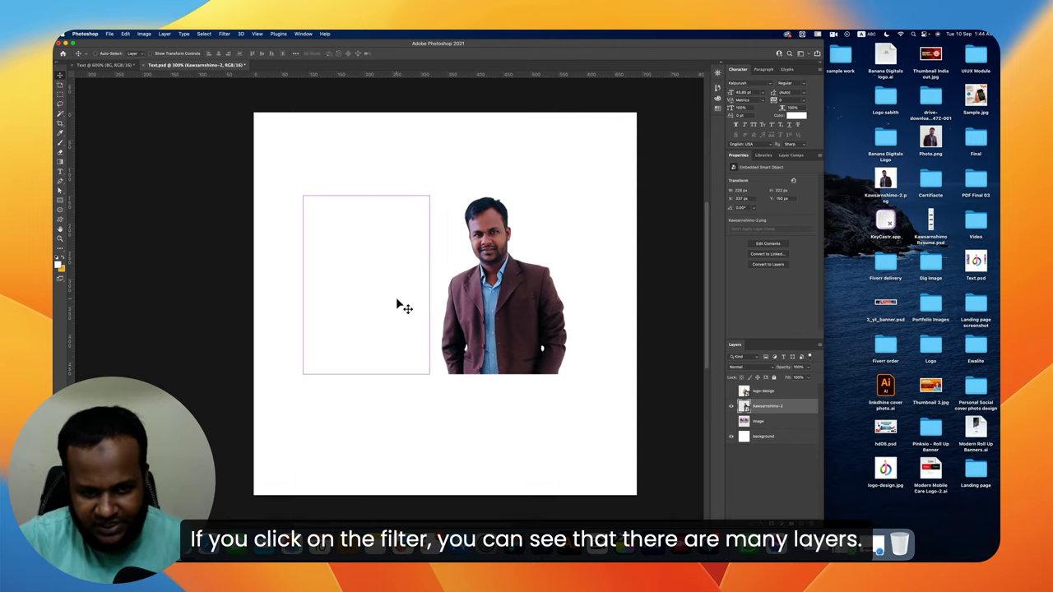